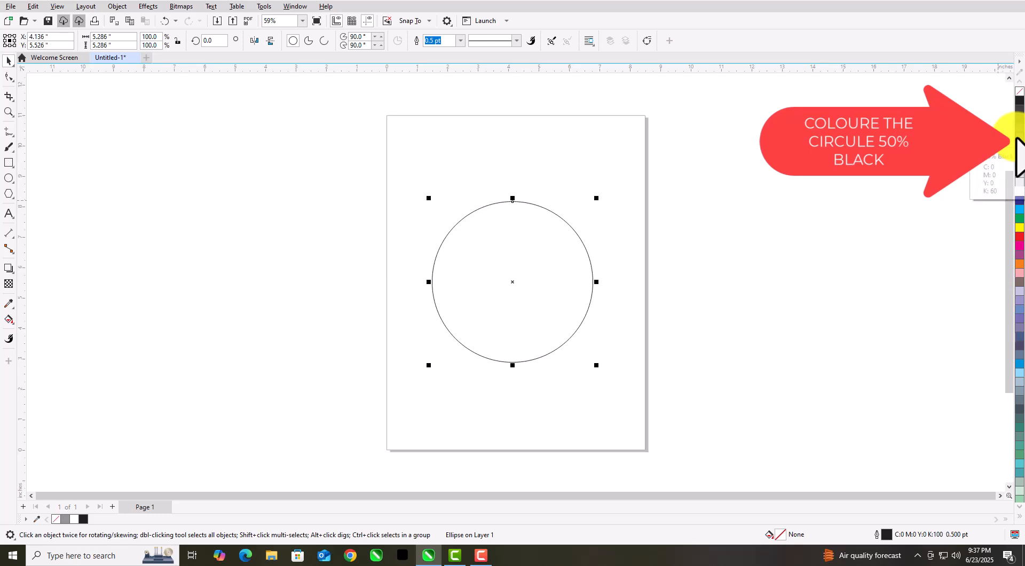
Step: Fill the circle with 50% black and add a concentric copy scaled to about 96.3%, filled with solid black
{"action": "left_click", "coordinate": [1020, 146]}
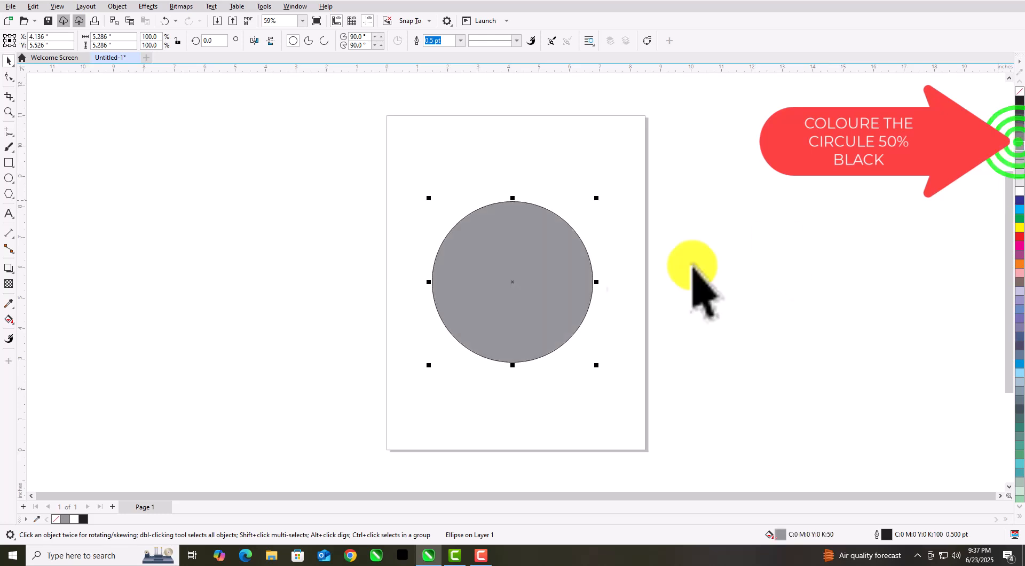
{"action": "left_click_drag", "start_coordinate": [428, 198], "coordinate": [432, 202]}
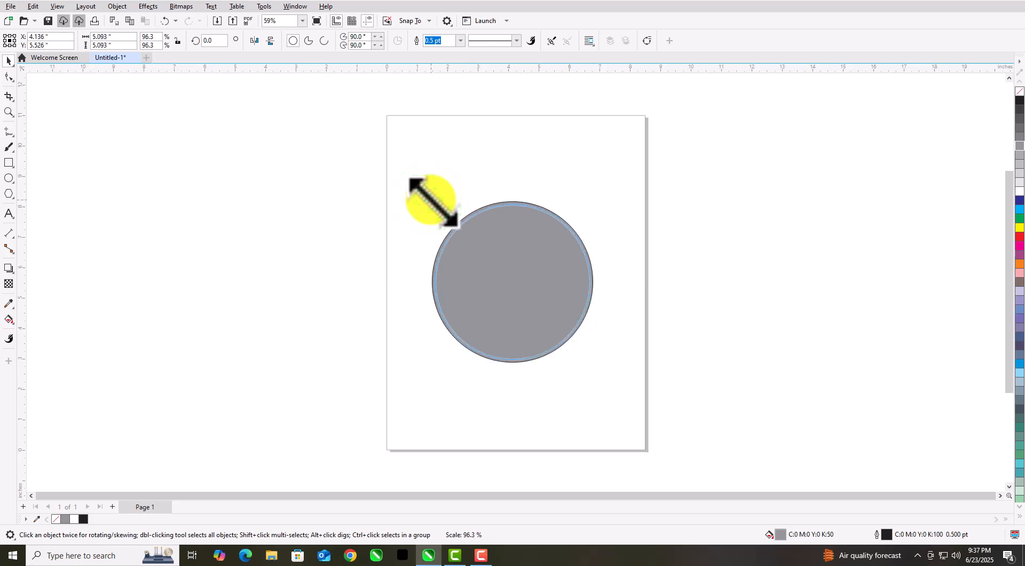
{"action": "left_click_drag", "start_coordinate": [432, 201], "coordinate": [433, 202]}
{"action": "right_click", "coordinate": [433, 202]}
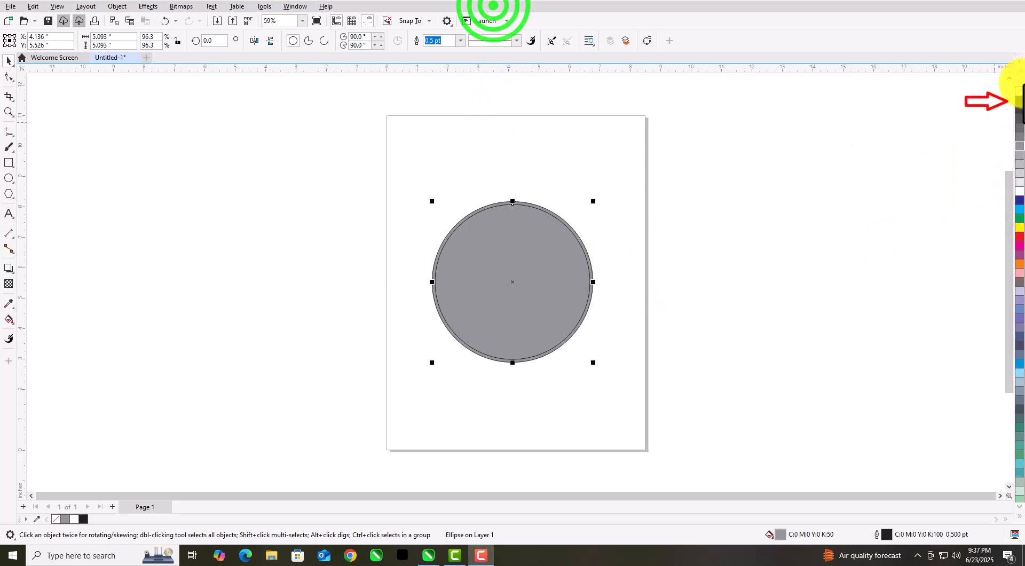
{"action": "left_click", "coordinate": [1018, 101]}
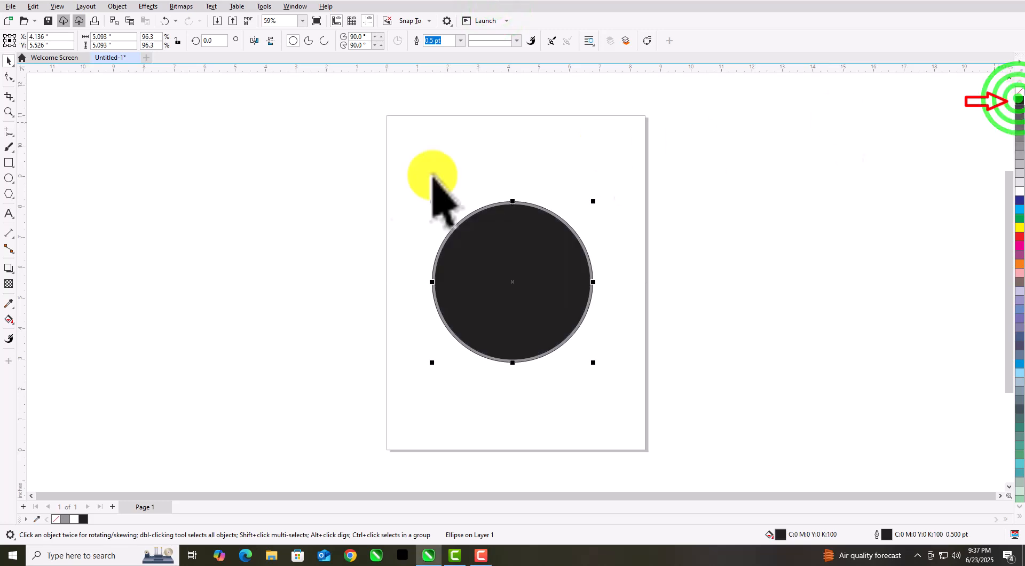
{"action": "left_click", "coordinate": [493, 16]}
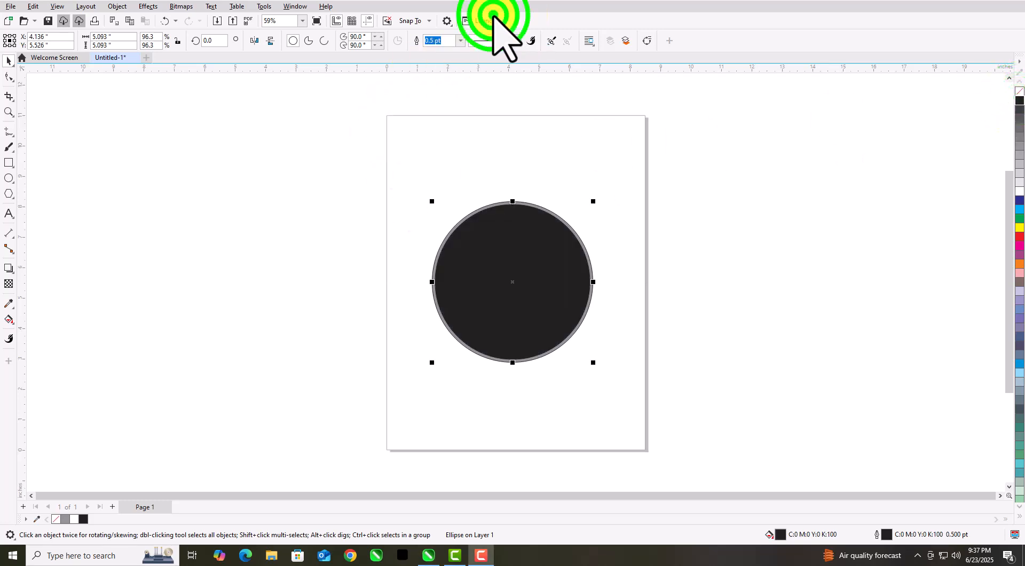
Step: Apply a diagonal grey-to-black fountain fill to the inner black circle, lightest at its upper-left edge and darkest at its lower right
{"action": "left_click", "coordinate": [9, 320]}
{"action": "left_click_drag", "start_coordinate": [450, 218], "coordinate": [558, 322]}
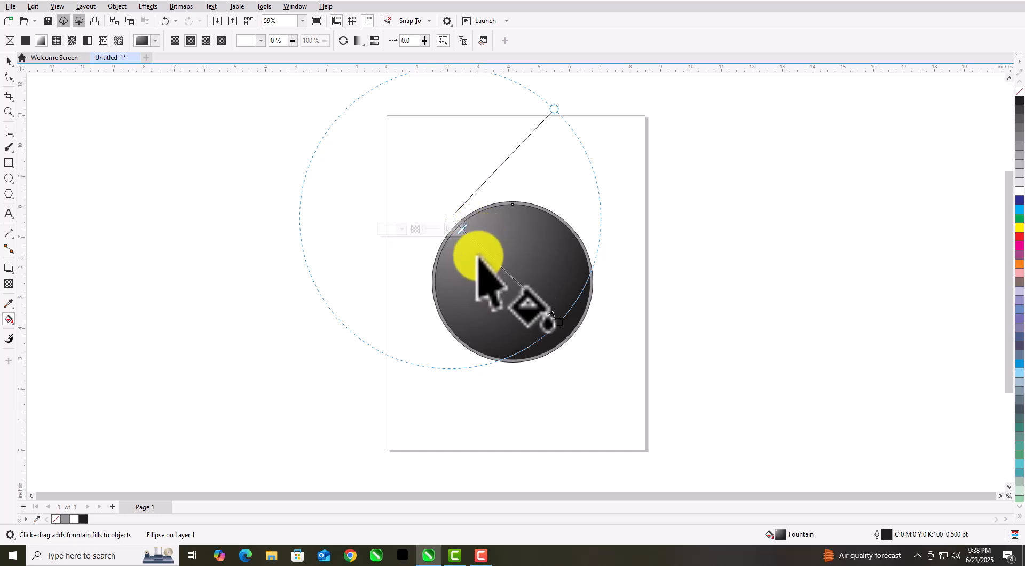
{"action": "left_click", "coordinate": [466, 231]}
{"action": "left_click", "coordinate": [468, 233]}
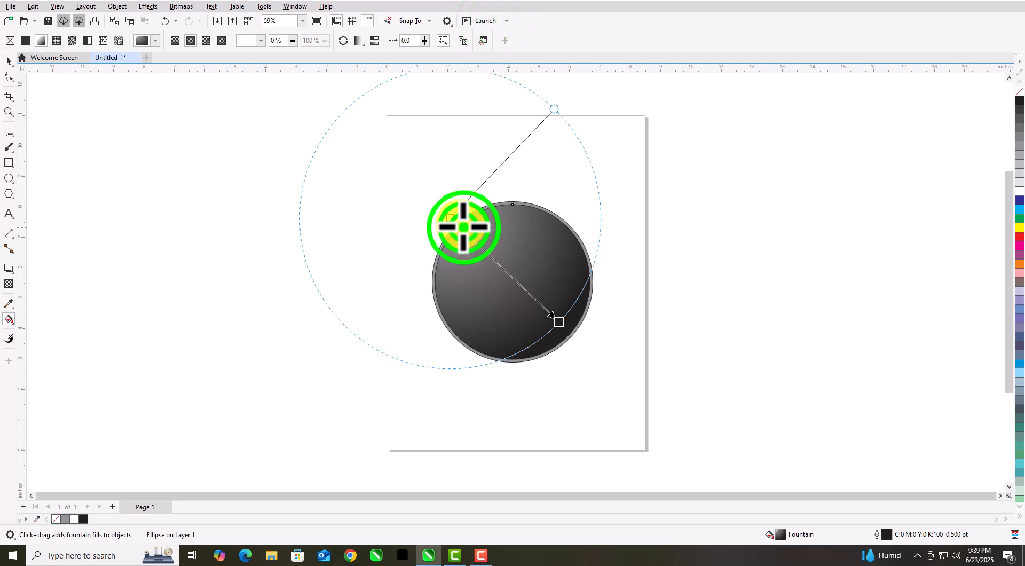
{"action": "left_click_drag", "start_coordinate": [463, 226], "coordinate": [458, 222]}
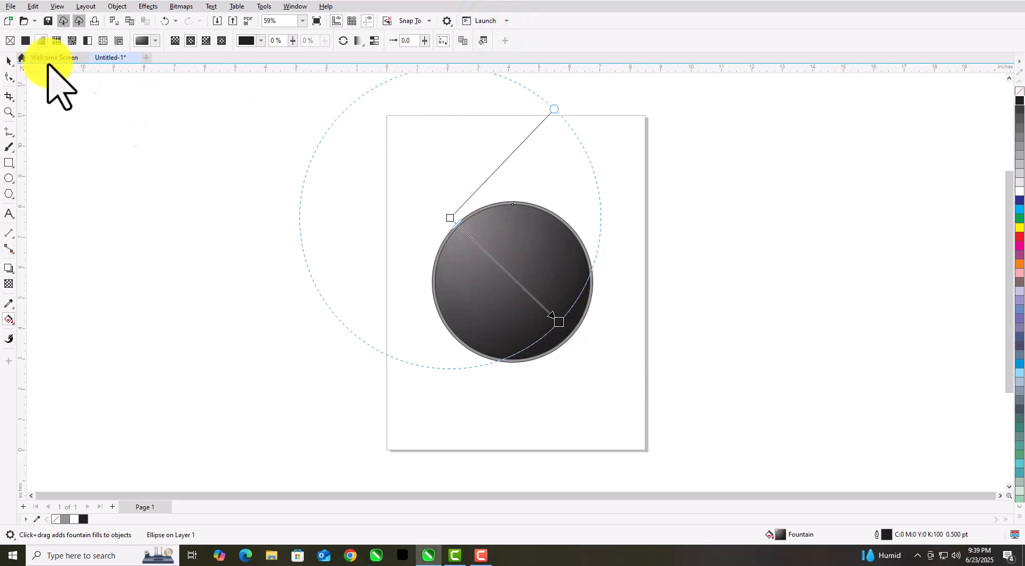
{"action": "left_click", "coordinate": [8, 61]}
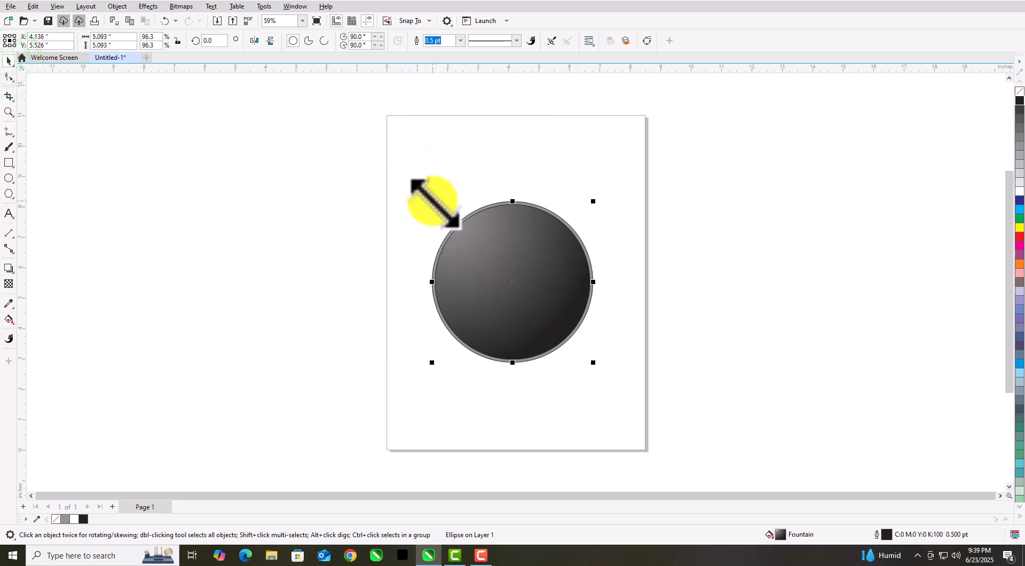
Step: Create a smaller concentric copy of the gradient circle, about 3.06 inches across, and fill it with white
{"action": "left_click_drag", "start_coordinate": [435, 203], "coordinate": [463, 231]}
{"action": "right_click", "coordinate": [462, 231]}
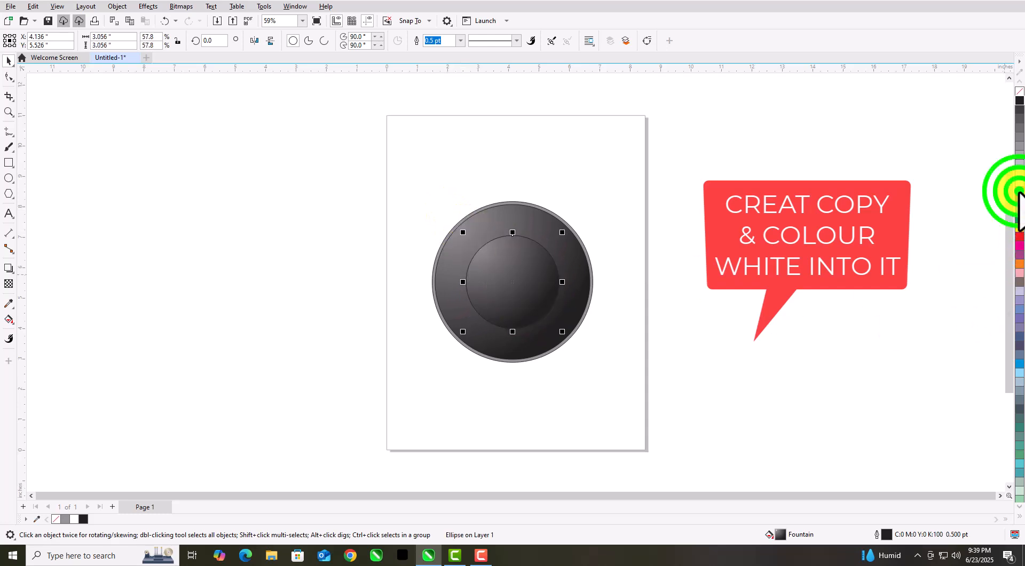
{"action": "left_click", "coordinate": [1018, 192]}
{"action": "key", "text": "Escape"}
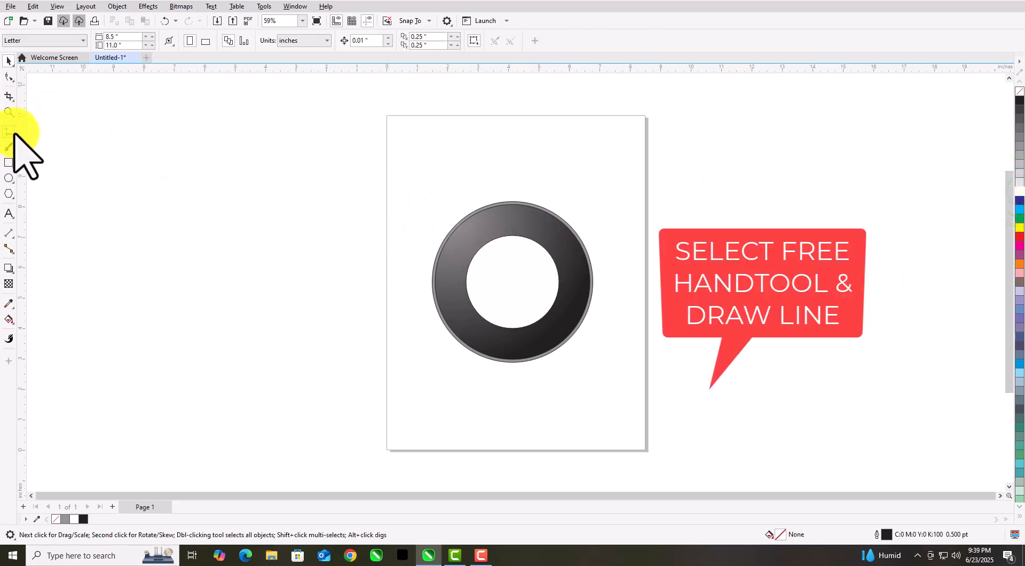
Step: Draw a straight horizontal line about 3.06 inches long across the middle of the white circle with the Freehand tool
{"action": "left_click", "coordinate": [13, 132]}
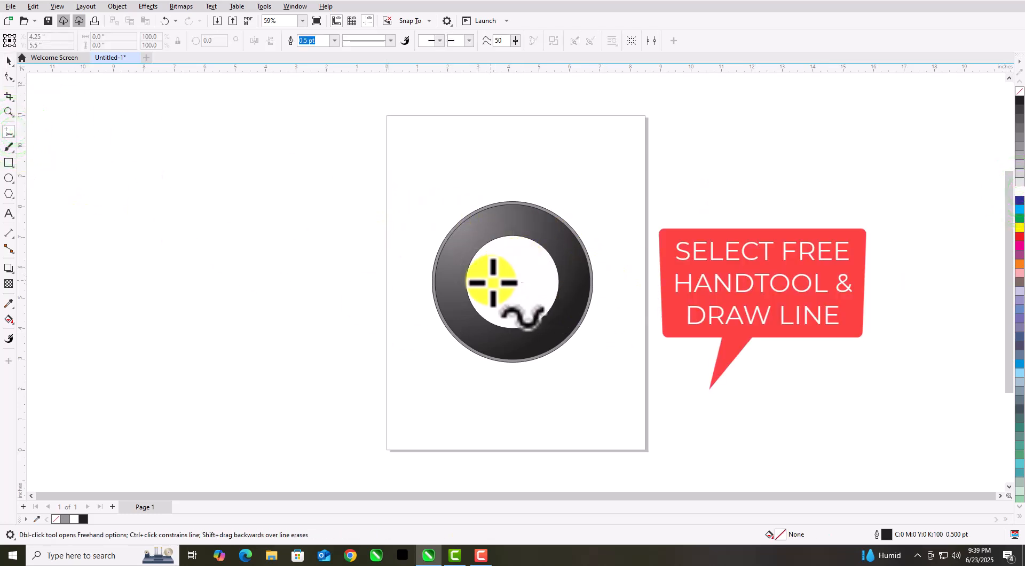
{"action": "left_click", "coordinate": [465, 281]}
{"action": "left_click", "coordinate": [563, 283]}
{"action": "left_click", "coordinate": [9, 60]}
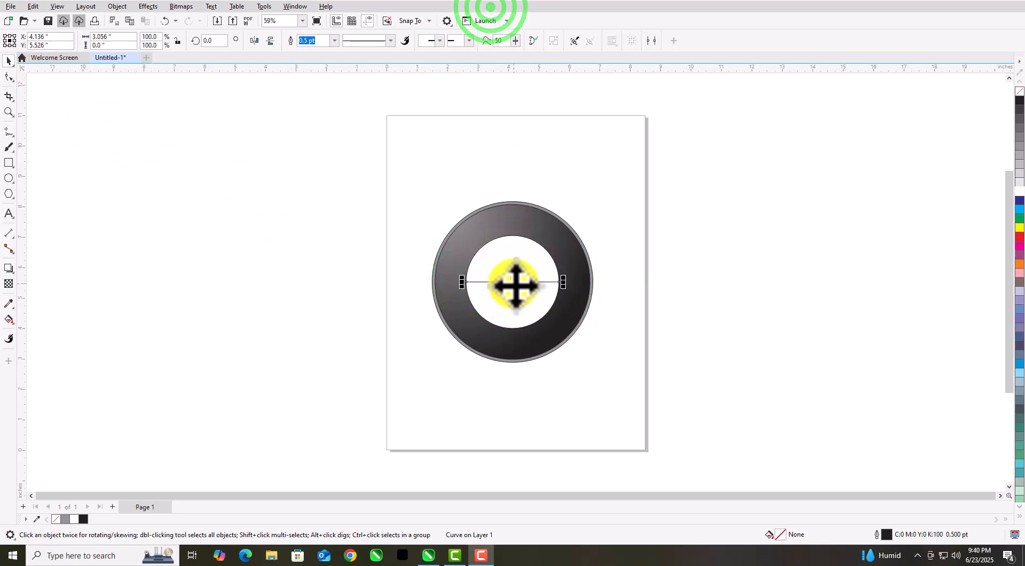
Step: Add a copy of the horizontal line rotated about 88.6° around its centre to divide the white circle into quadrants
{"action": "left_click", "coordinate": [513, 283]}
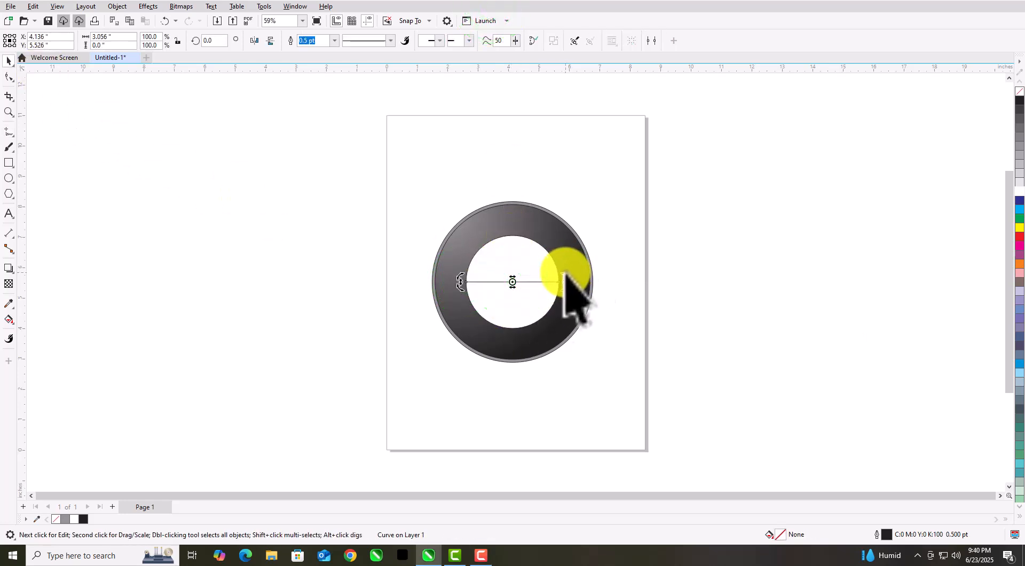
{"action": "left_click_drag", "start_coordinate": [566, 276], "coordinate": [507, 228]}
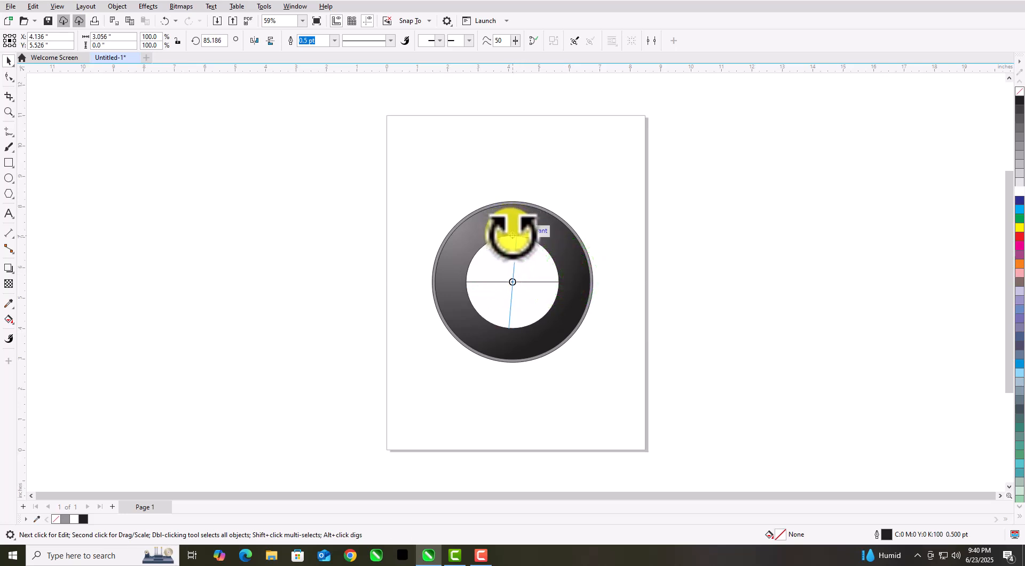
{"action": "left_click_drag", "start_coordinate": [512, 229], "coordinate": [512, 230]}
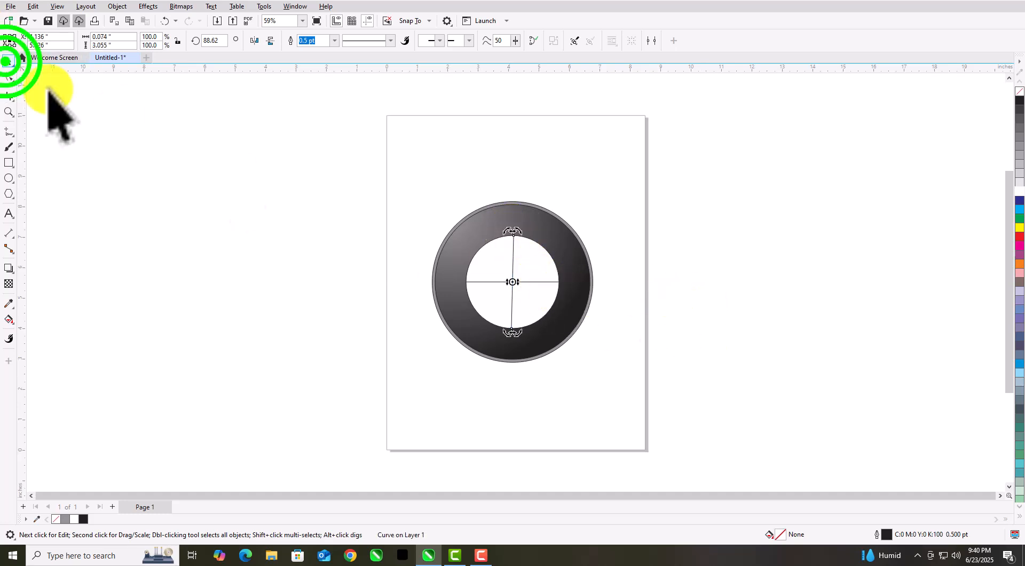
{"action": "left_click", "coordinate": [279, 218]}
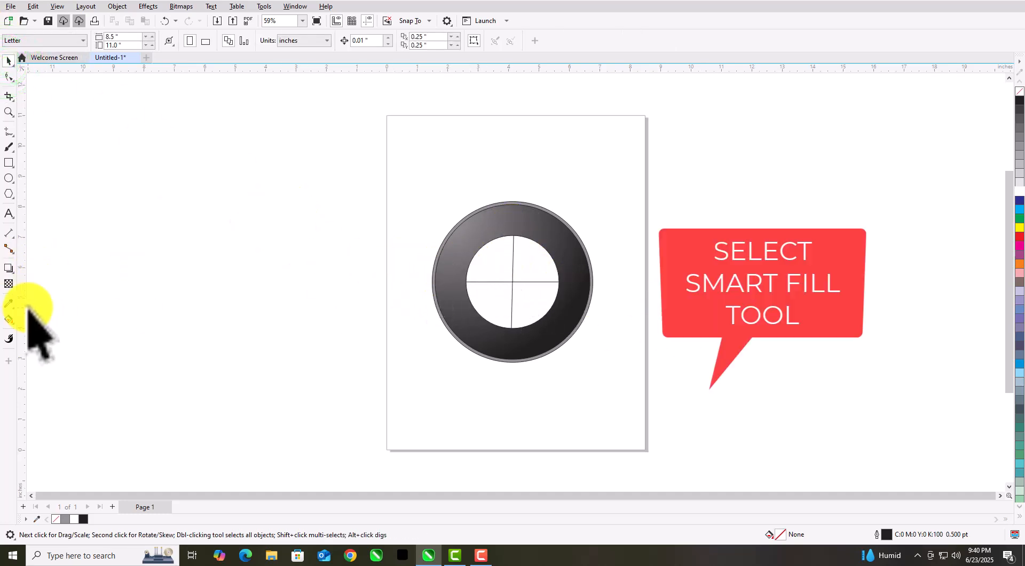
Step: Smart-fill the lower-right and upper-left quadrants of the white circle with light blue, C62 M0 Y7 K0
{"action": "left_click", "coordinate": [31, 332]}
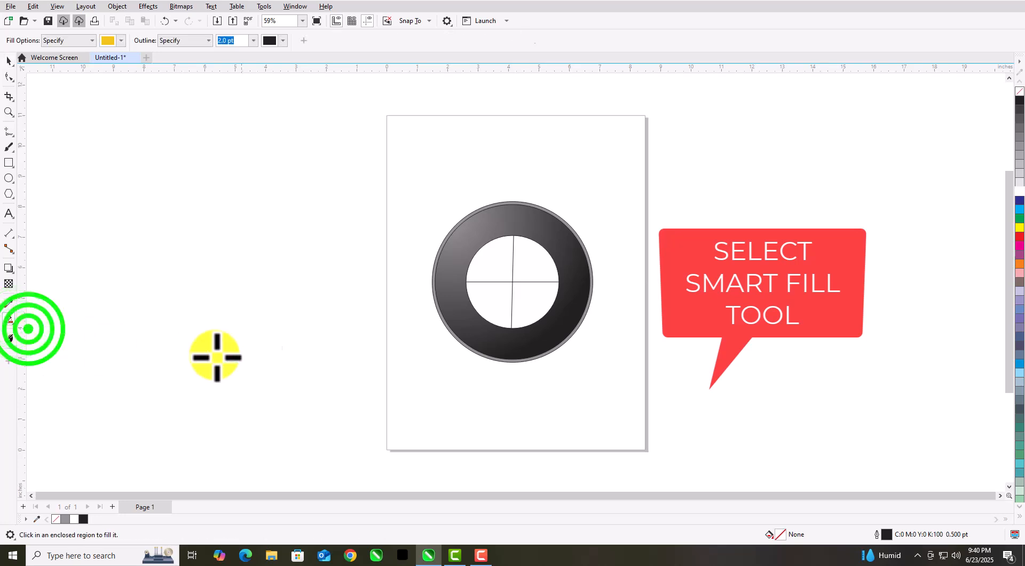
{"action": "left_click", "coordinate": [122, 40]}
{"action": "left_click", "coordinate": [141, 170]}
{"action": "left_click", "coordinate": [142, 170]}
{"action": "left_click_drag", "start_coordinate": [142, 170], "coordinate": [145, 171]}
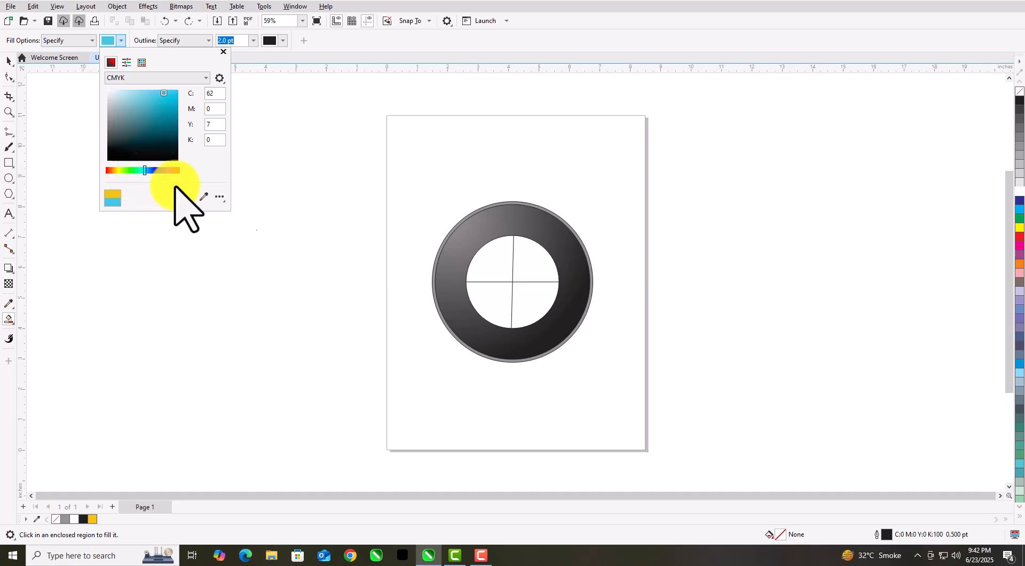
{"action": "left_click", "coordinate": [523, 301]}
{"action": "left_click", "coordinate": [489, 260]}
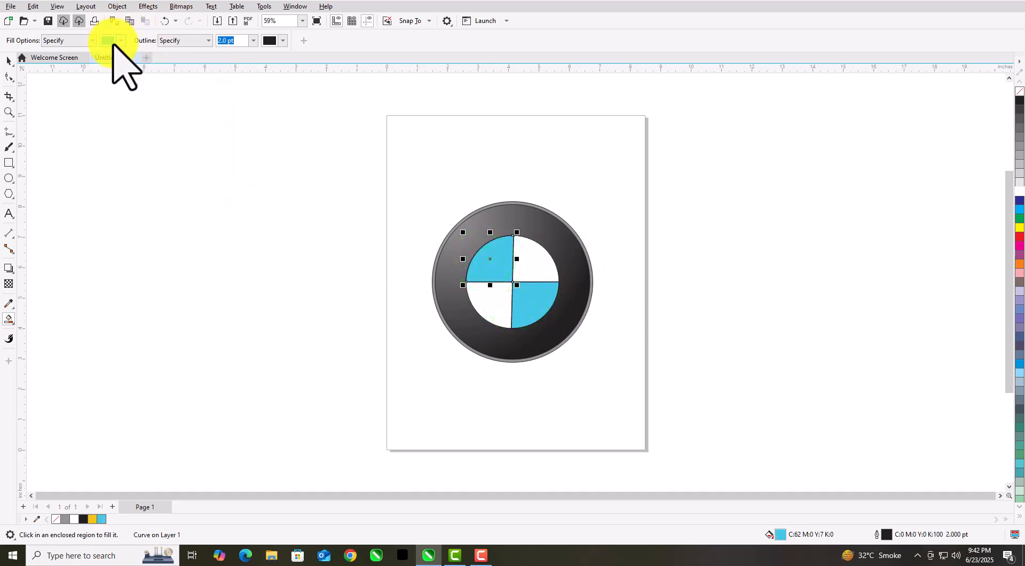
{"action": "key", "text": "space"}
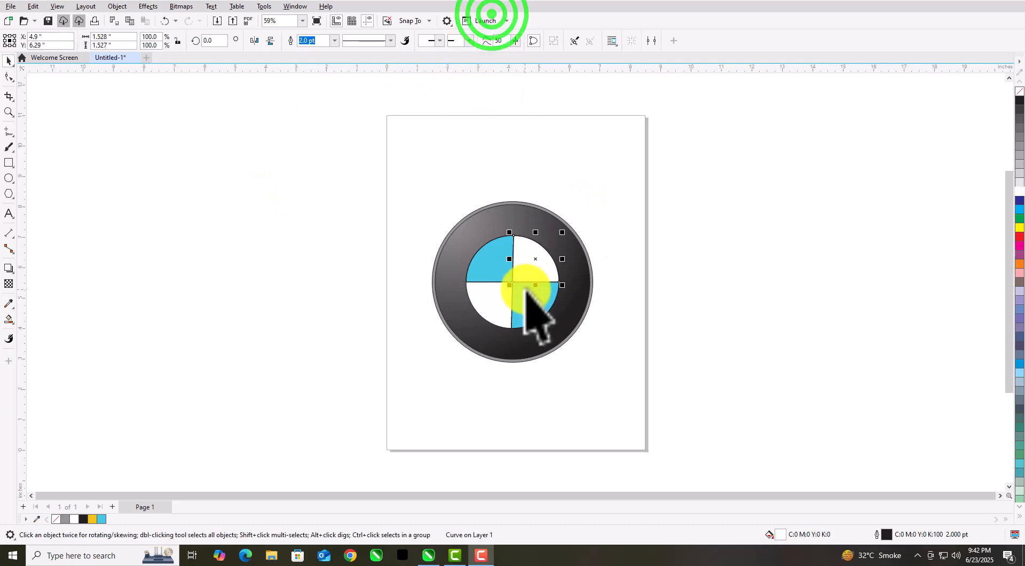
{"action": "left_click", "coordinate": [537, 267]}
{"action": "left_click", "coordinate": [537, 266]}
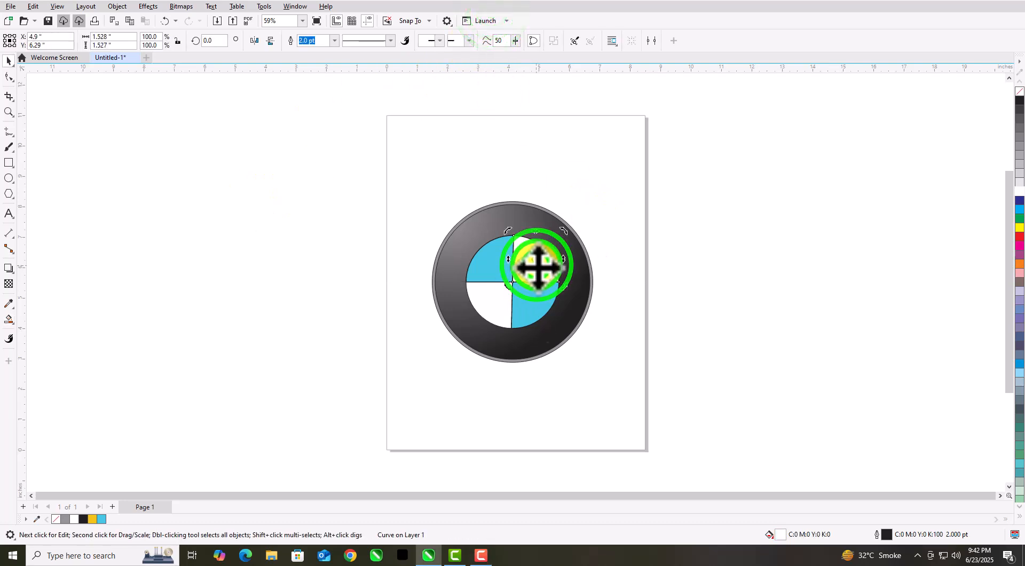
{"action": "left_click", "coordinate": [493, 304], "text": "shift"}
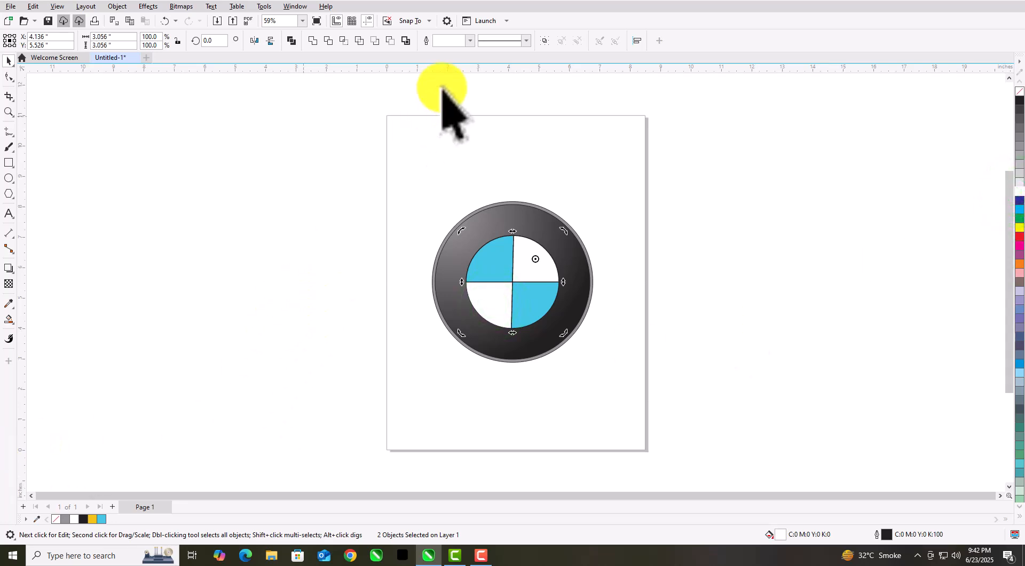
{"action": "left_click", "coordinate": [392, 168]}
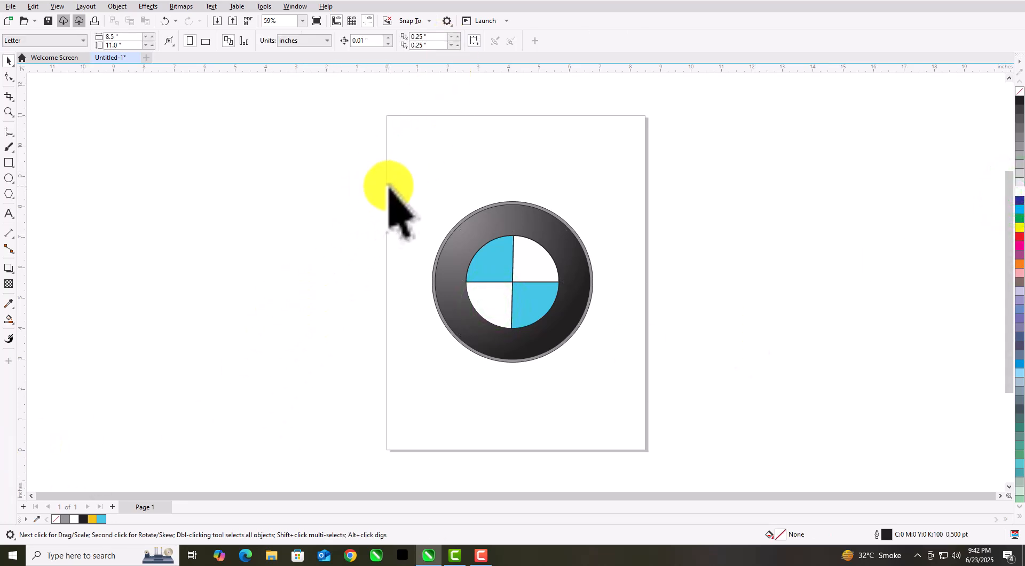
Step: Select the artwork inside the dark ring and try outline widths of 4.0 pt and 3.0 pt on it
{"action": "left_click_drag", "start_coordinate": [373, 208], "coordinate": [565, 345]}
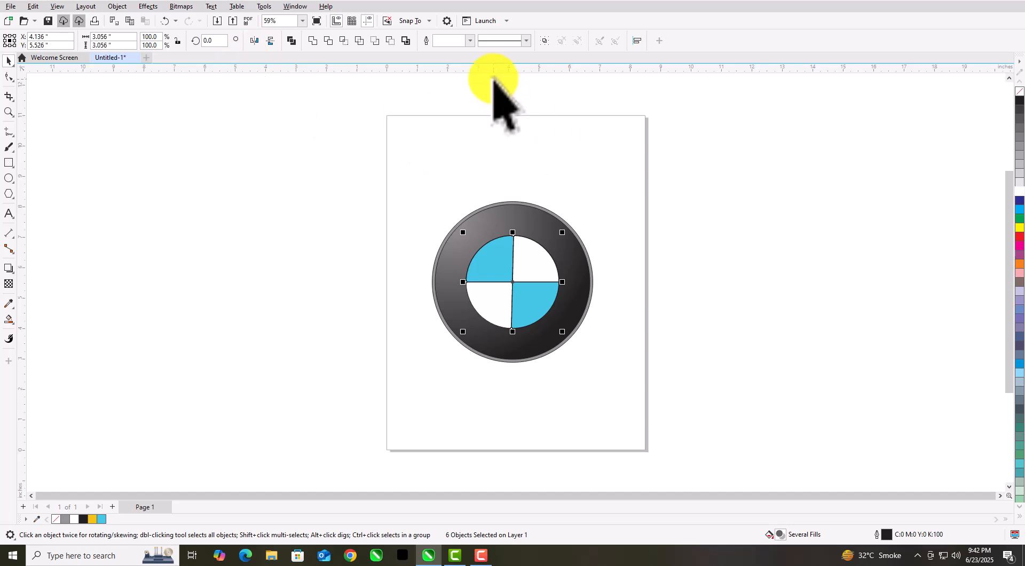
{"action": "left_click", "coordinate": [470, 41]}
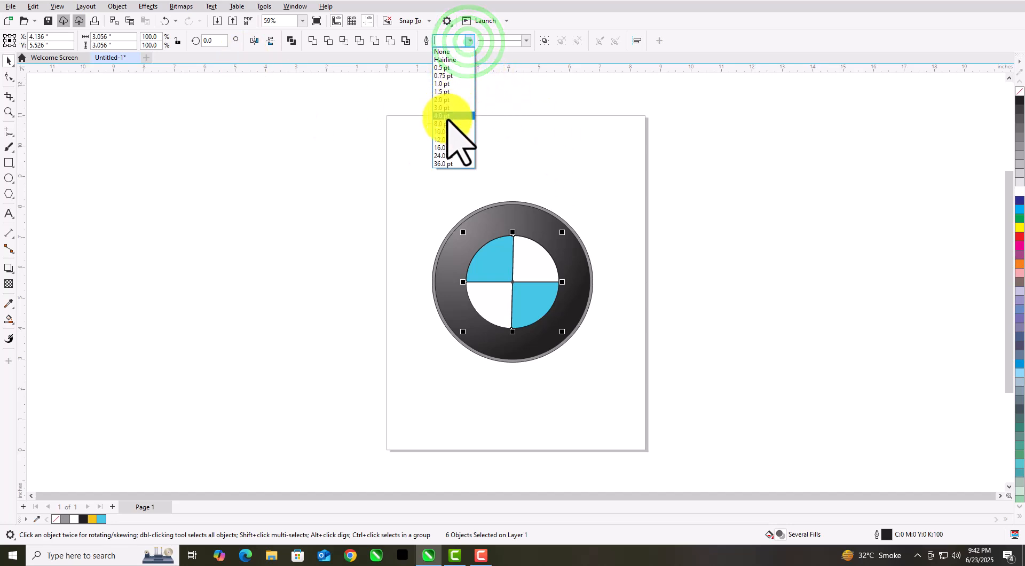
{"action": "left_click", "coordinate": [448, 115]}
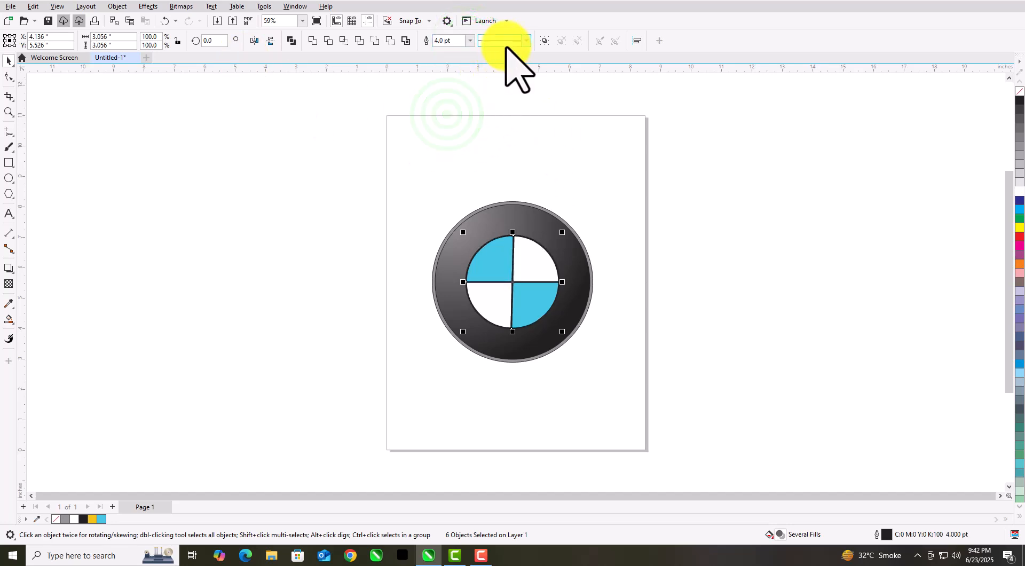
{"action": "left_click", "coordinate": [526, 41]}
{"action": "key", "text": "Escape"}
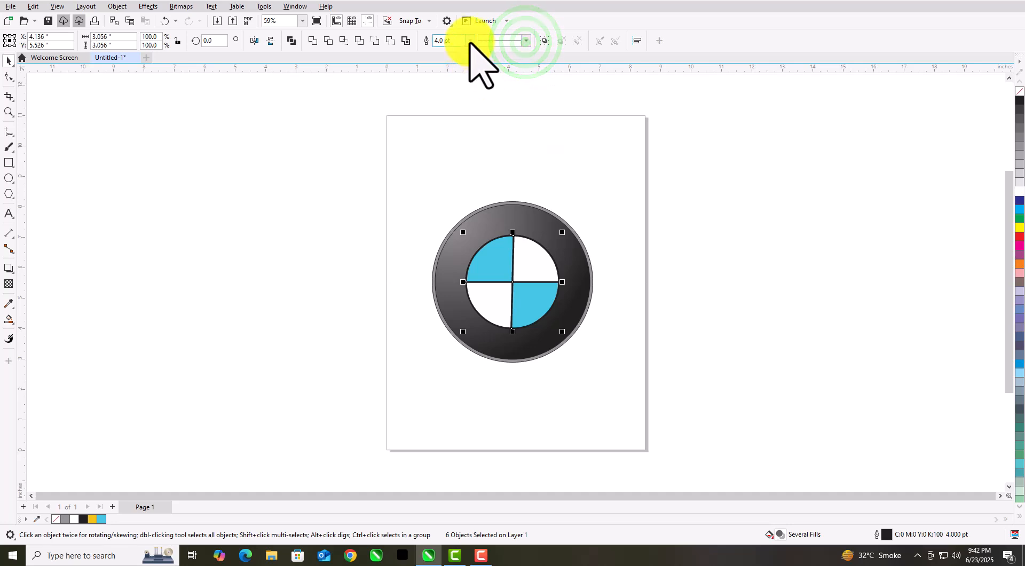
{"action": "left_click", "coordinate": [470, 41]}
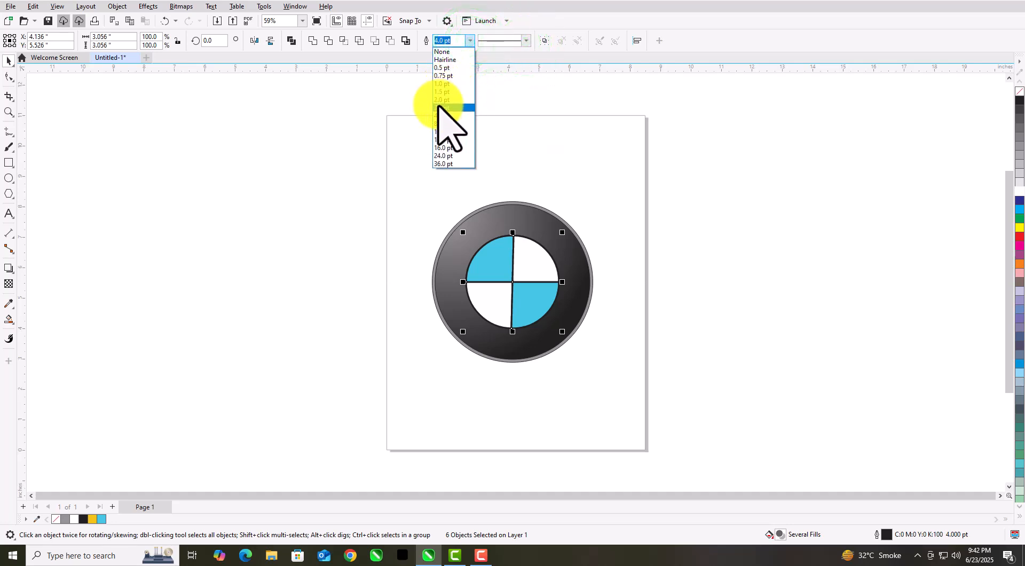
{"action": "left_click", "coordinate": [438, 107]}
{"action": "left_click", "coordinate": [368, 256]}
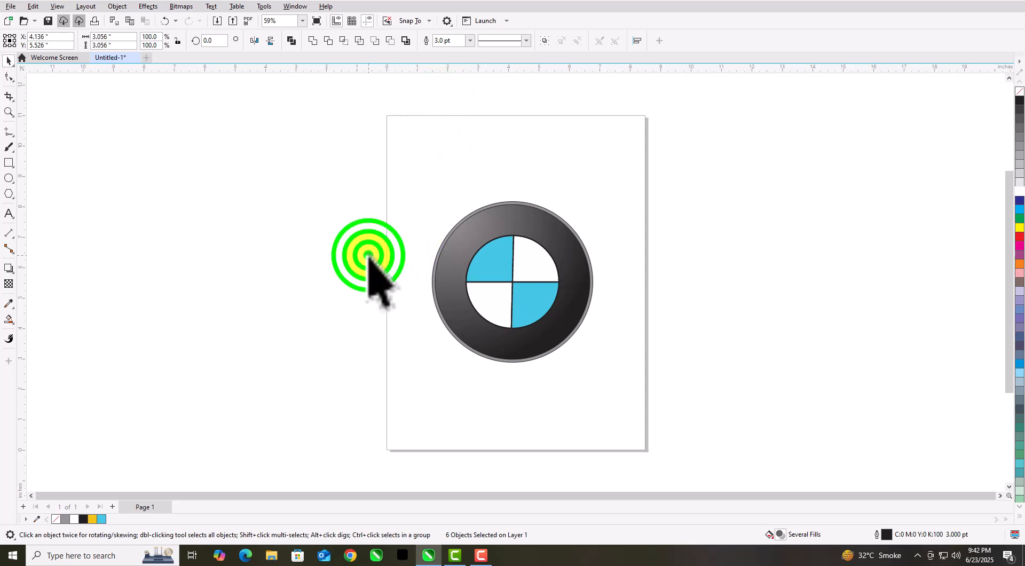
{"action": "left_click", "coordinate": [494, 16]}
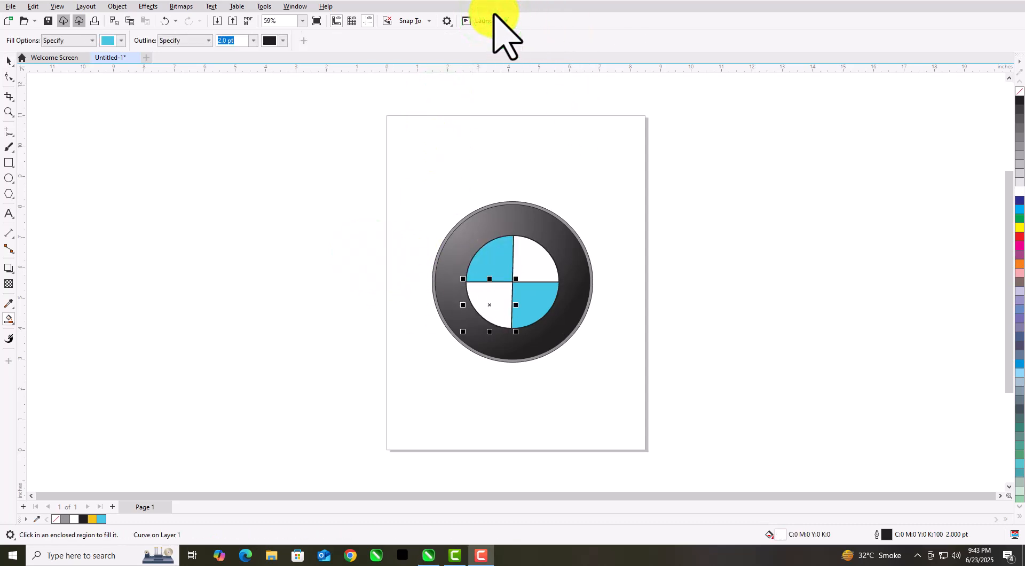
{"action": "left_click", "coordinate": [495, 18]}
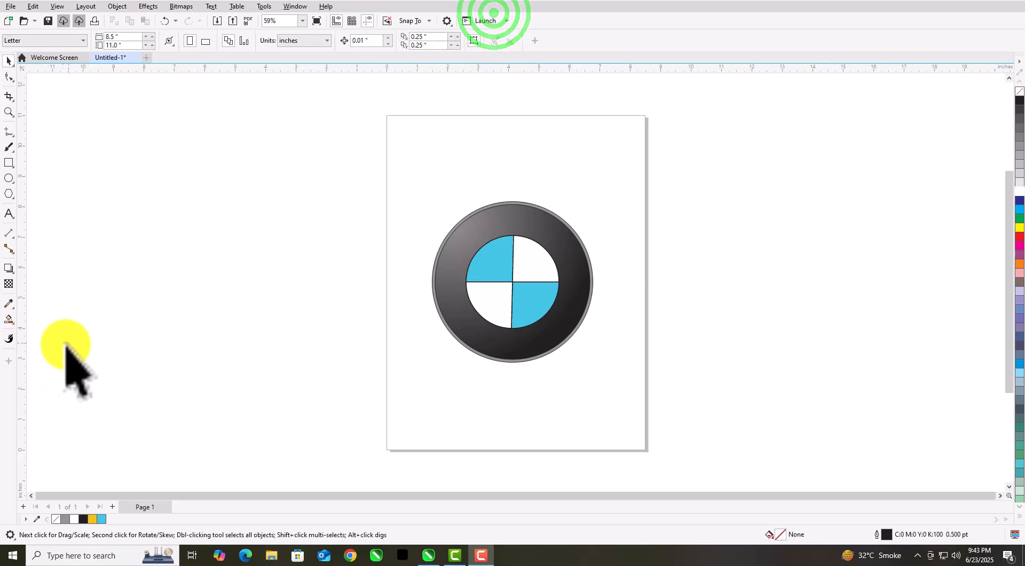
Step: Apply a blue-to-white fountain fill to the upper-left quadrant, running from its outer edge to the circle's centre
{"action": "left_click", "coordinate": [13, 323]}
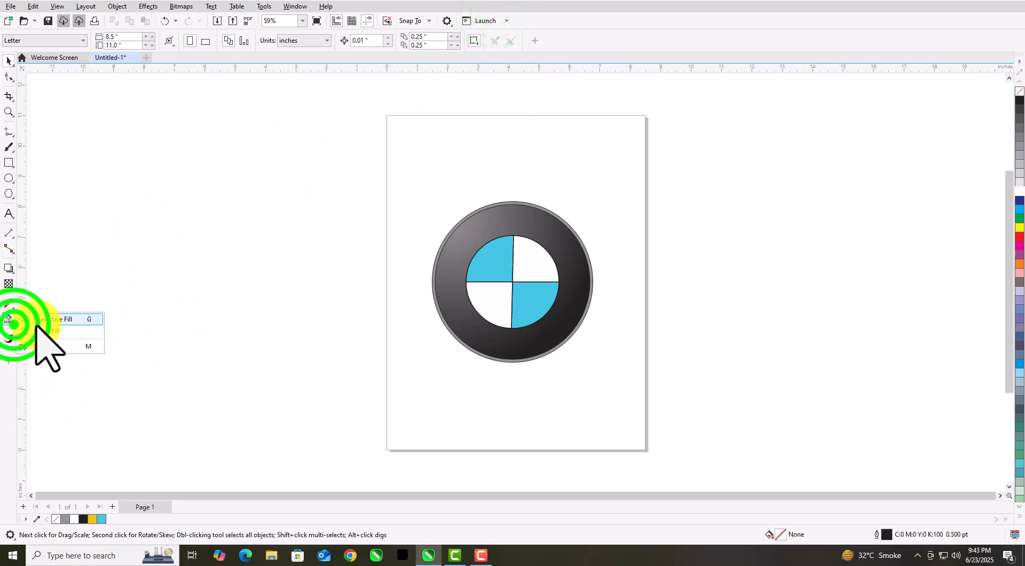
{"action": "left_click", "coordinate": [45, 319]}
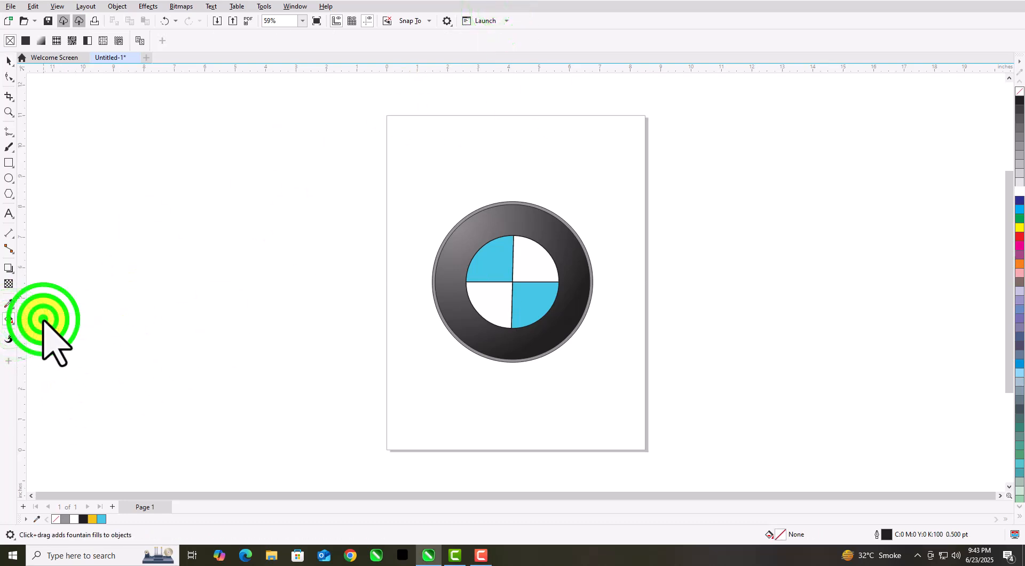
{"action": "left_click", "coordinate": [482, 250]}
{"action": "left_click_drag", "start_coordinate": [469, 228], "coordinate": [512, 283]}
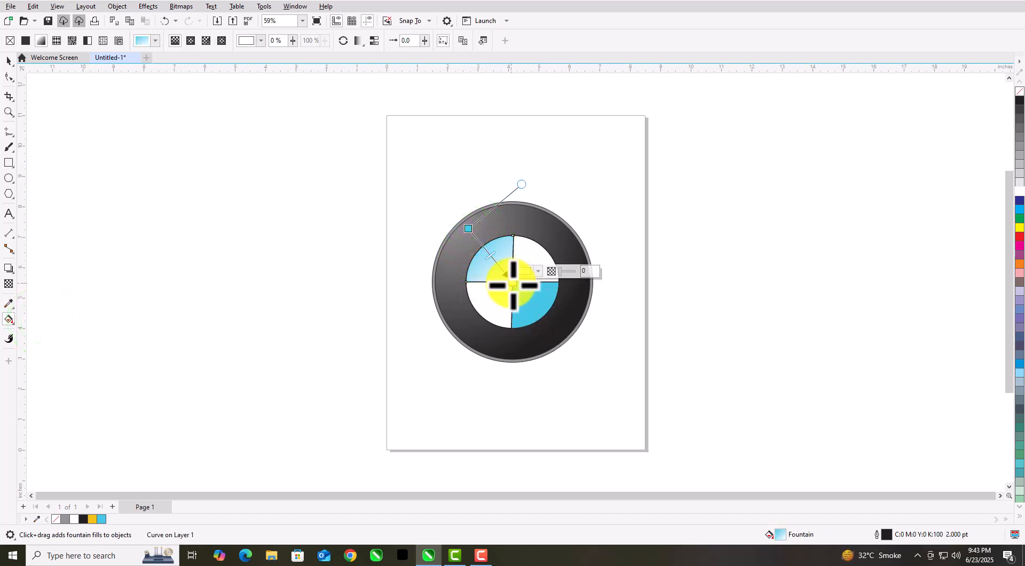
Step: Move the upper-left quadrant's gradient start inward and apply a blue-to-white fountain fill to the lower-right quadrant, running from the circle's centre outward
{"action": "left_click_drag", "start_coordinate": [472, 229], "coordinate": [488, 252]}
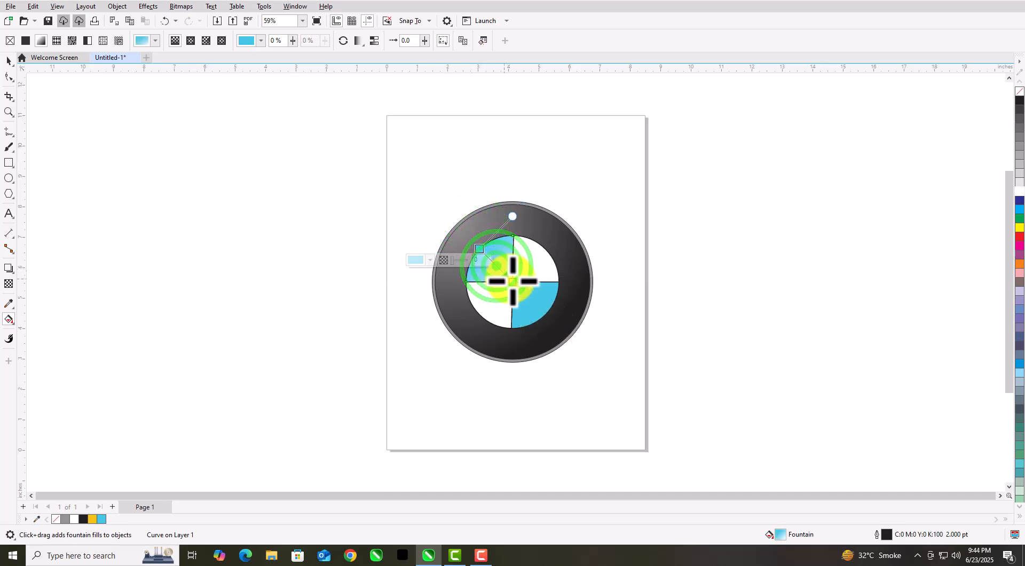
{"action": "left_click", "coordinate": [8, 319]}
{"action": "left_click", "coordinate": [543, 314]}
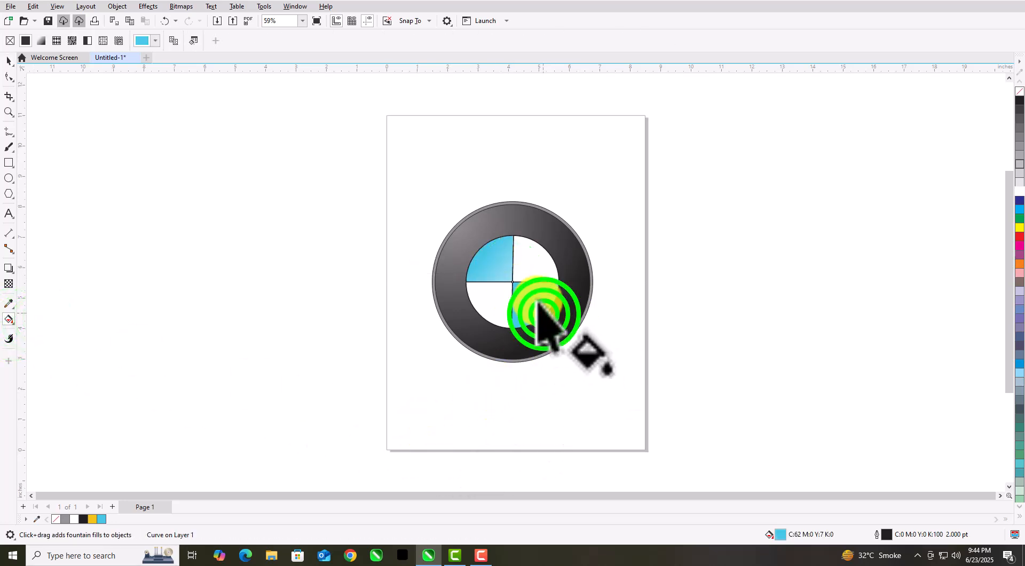
{"action": "left_click_drag", "start_coordinate": [545, 315], "coordinate": [513, 282]}
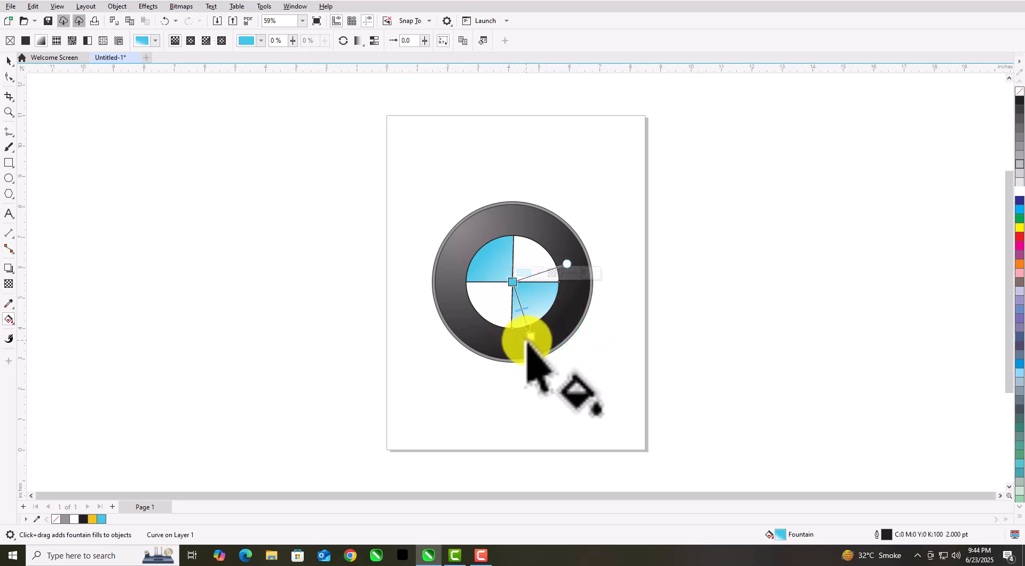
{"action": "left_click_drag", "start_coordinate": [531, 336], "coordinate": [551, 319]}
{"action": "left_click", "coordinate": [490, 13]}
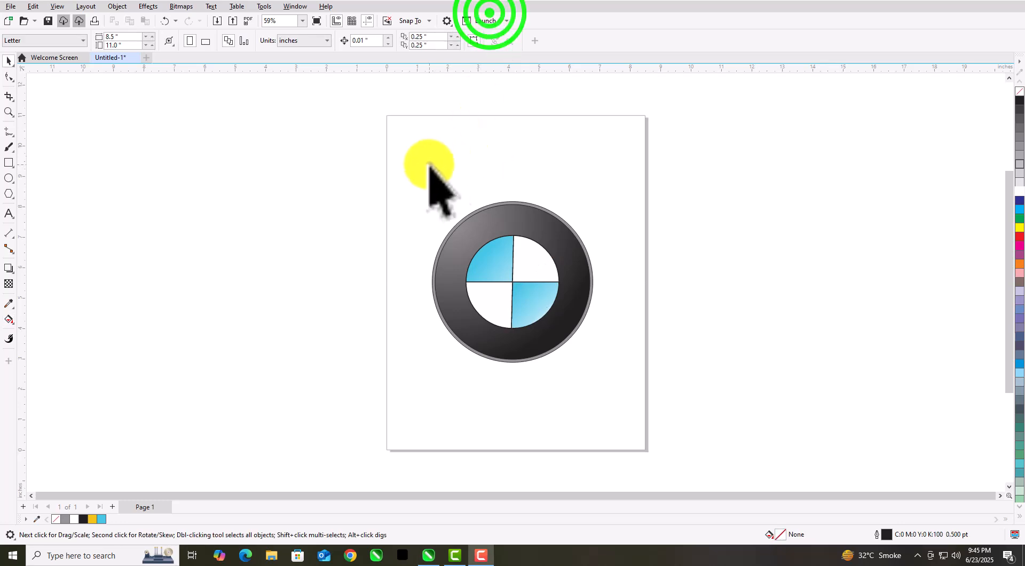
Step: Set the outline width of all the quadrant artwork inside the dark ring to 3.0 pt
{"action": "left_click_drag", "start_coordinate": [390, 222], "coordinate": [559, 335]}
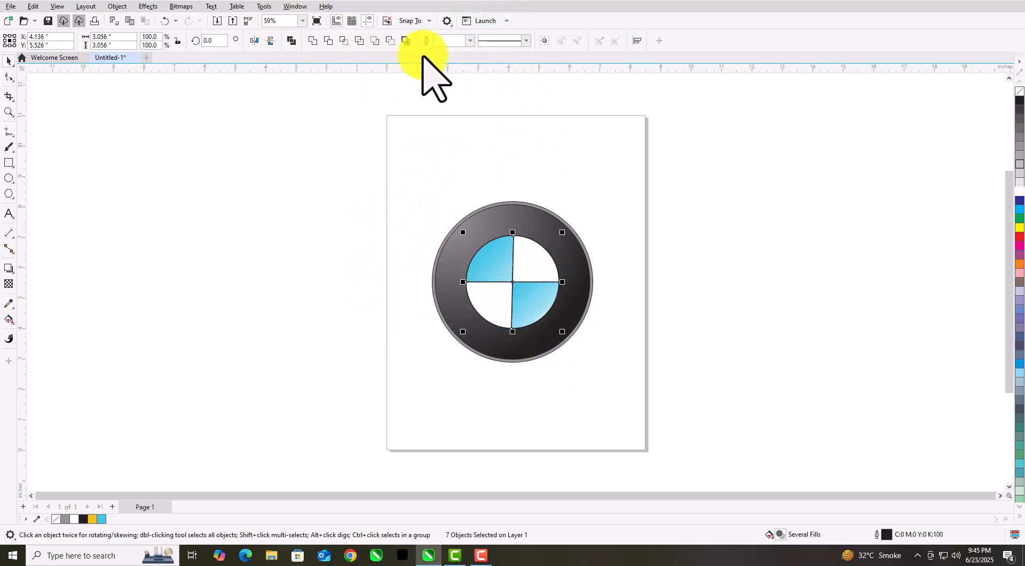
{"action": "left_click", "coordinate": [470, 41]}
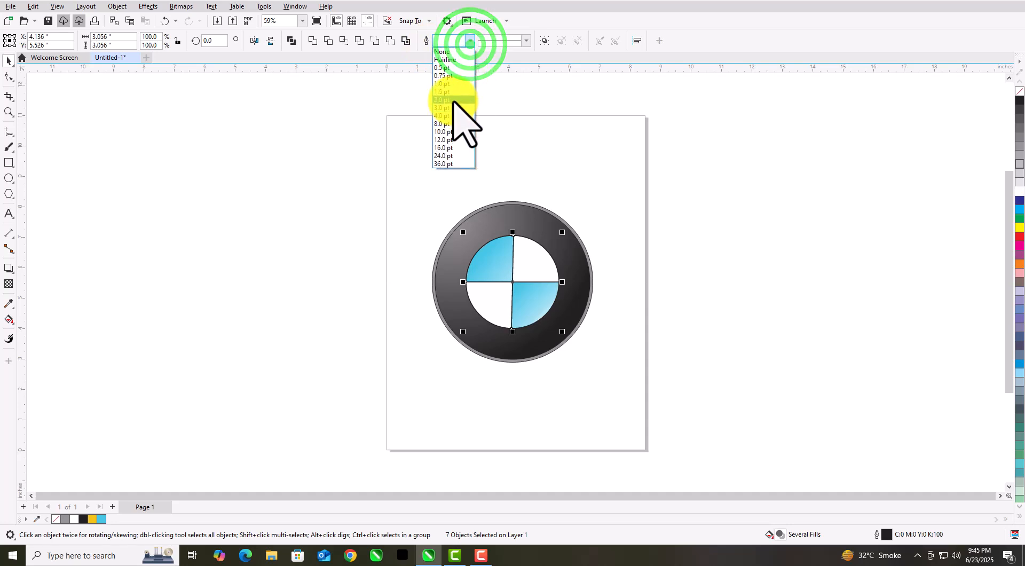
{"action": "left_click", "coordinate": [451, 107]}
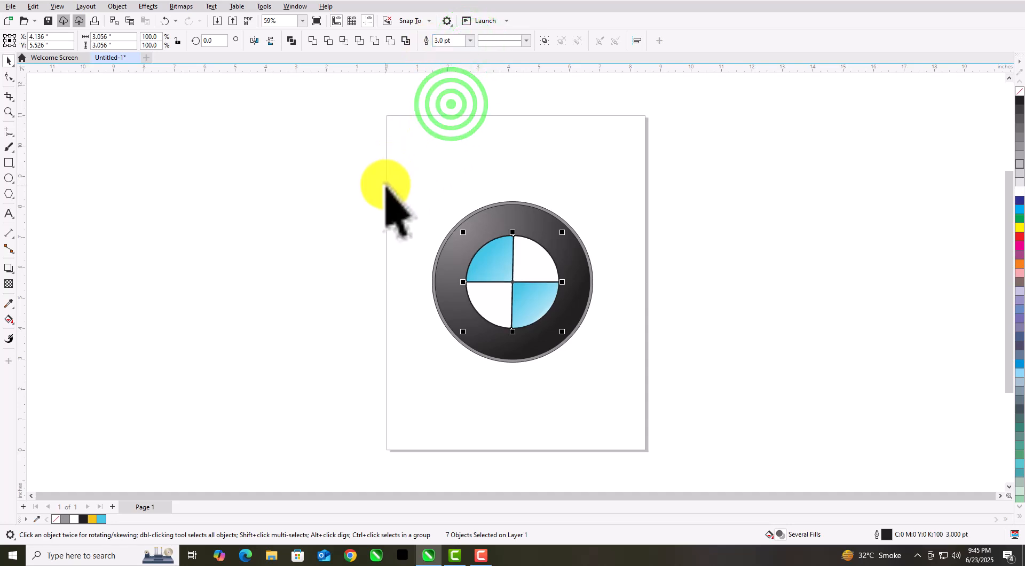
{"action": "left_click", "coordinate": [384, 183]}
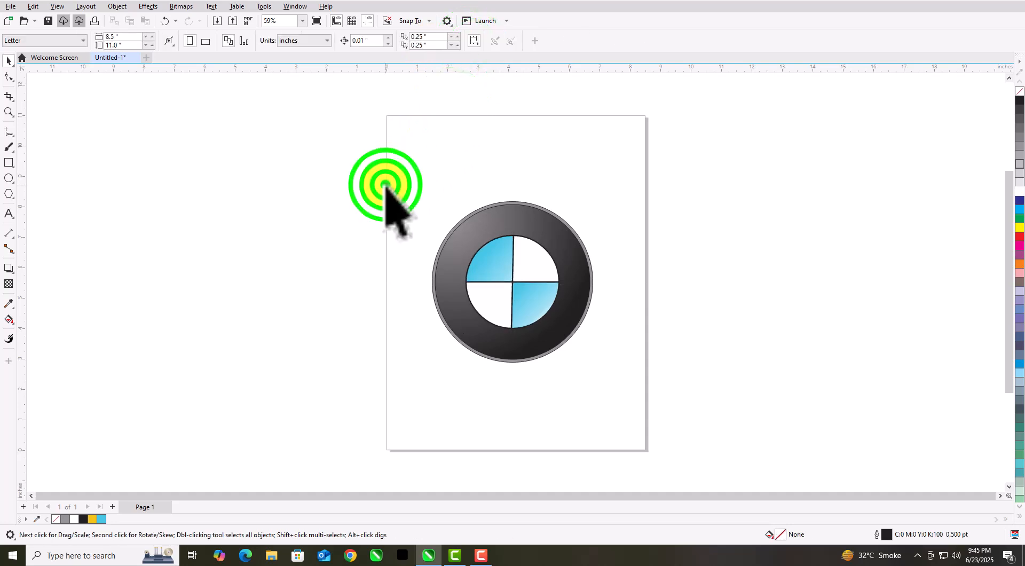
Step: Add the text BMW in Arial and place it on the upper part of the dark ring, enlarged to about 61 pt
{"action": "left_click", "coordinate": [9, 213]}
{"action": "left_click", "coordinate": [196, 225]}
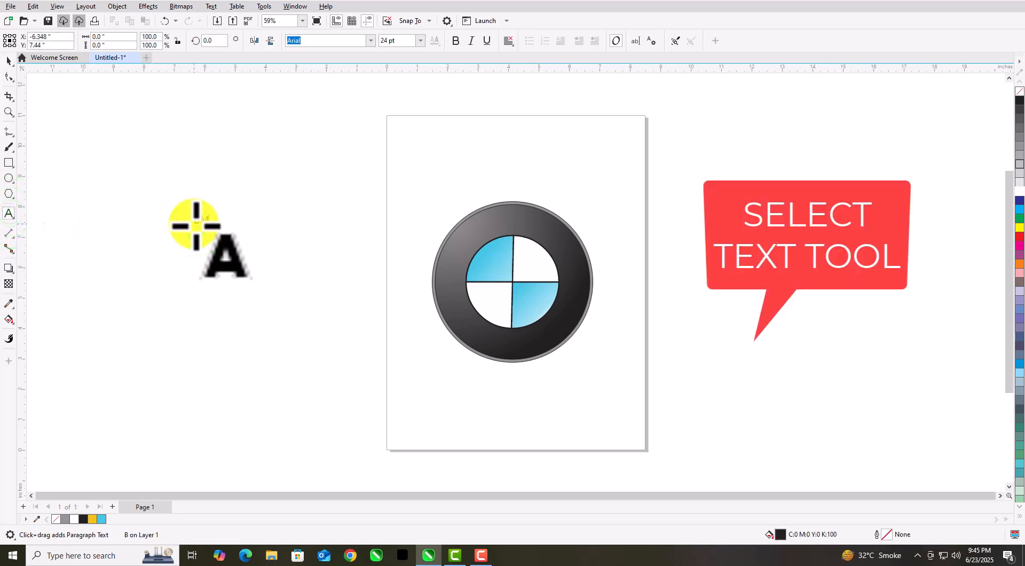
{"action": "type", "text": "BMW"}
{"action": "key", "text": "ctrl+space"}
{"action": "left_click_drag", "start_coordinate": [224, 224], "coordinate": [548, 239]}
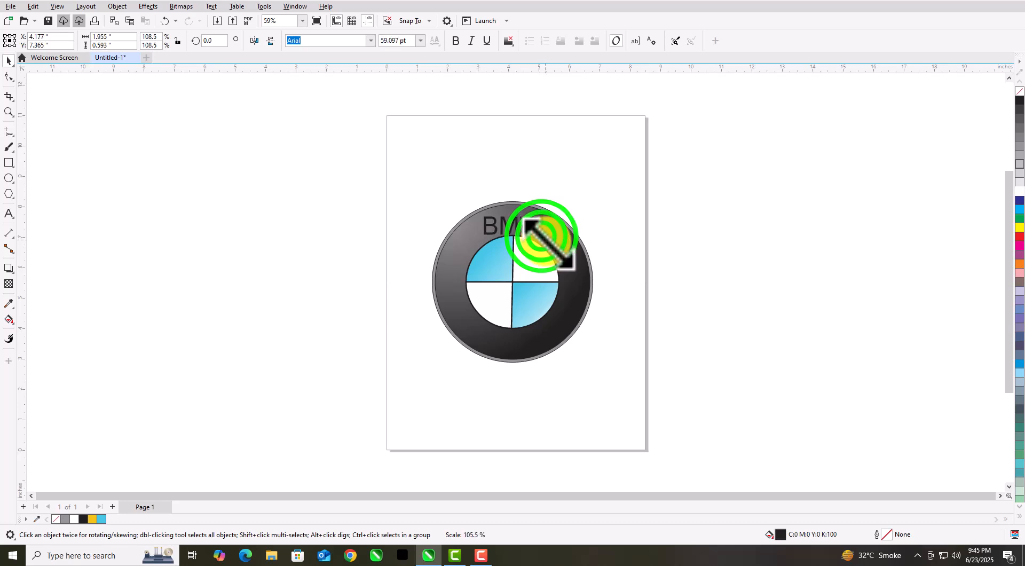
Step: Nudge the BMW text slightly upward within the dark ring and fill it with white
{"action": "left_click", "coordinate": [510, 221]}
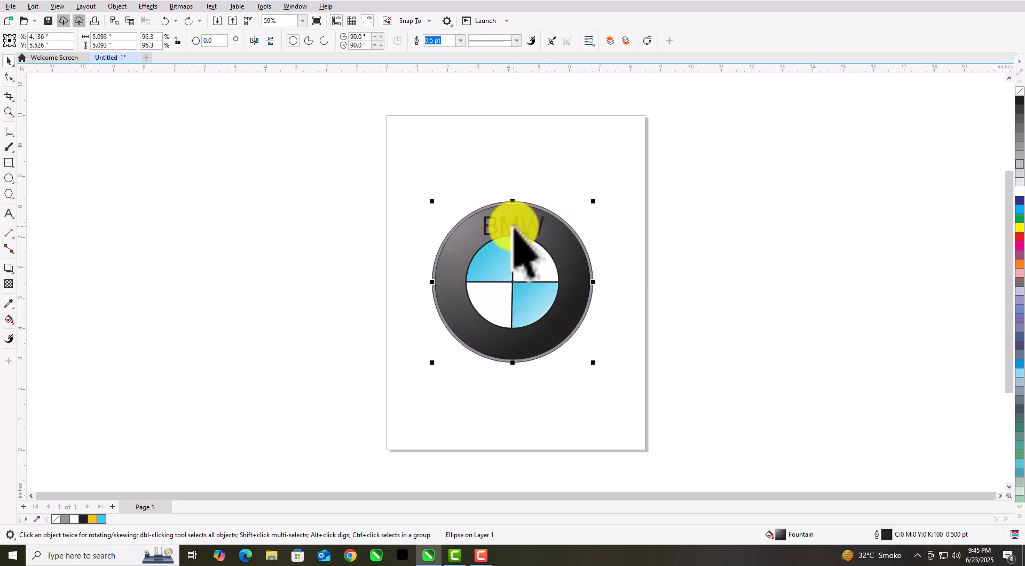
{"action": "left_click", "coordinate": [515, 227]}
{"action": "left_click_drag", "start_coordinate": [516, 227], "coordinate": [515, 221]}
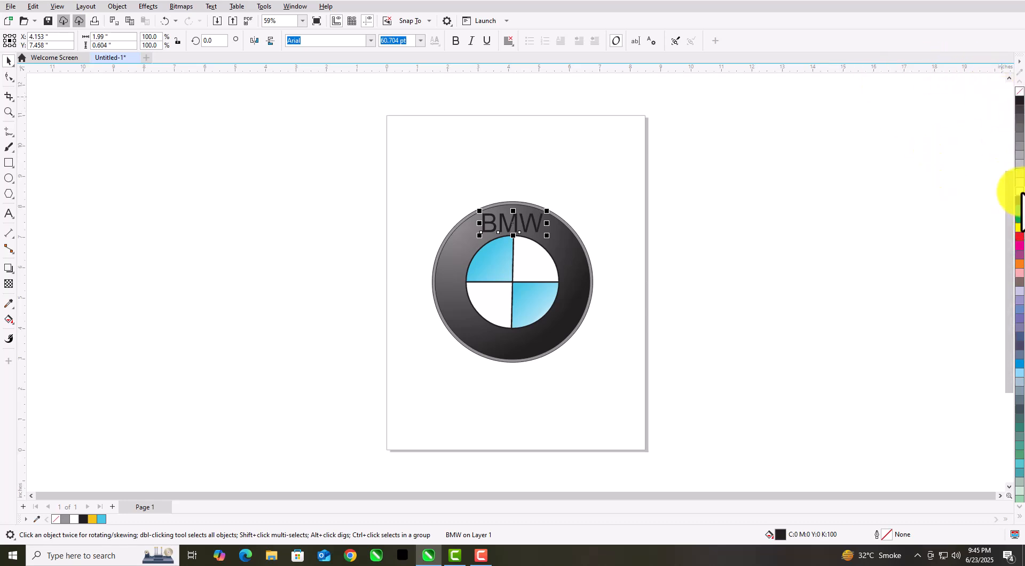
{"action": "left_click", "coordinate": [1020, 193]}
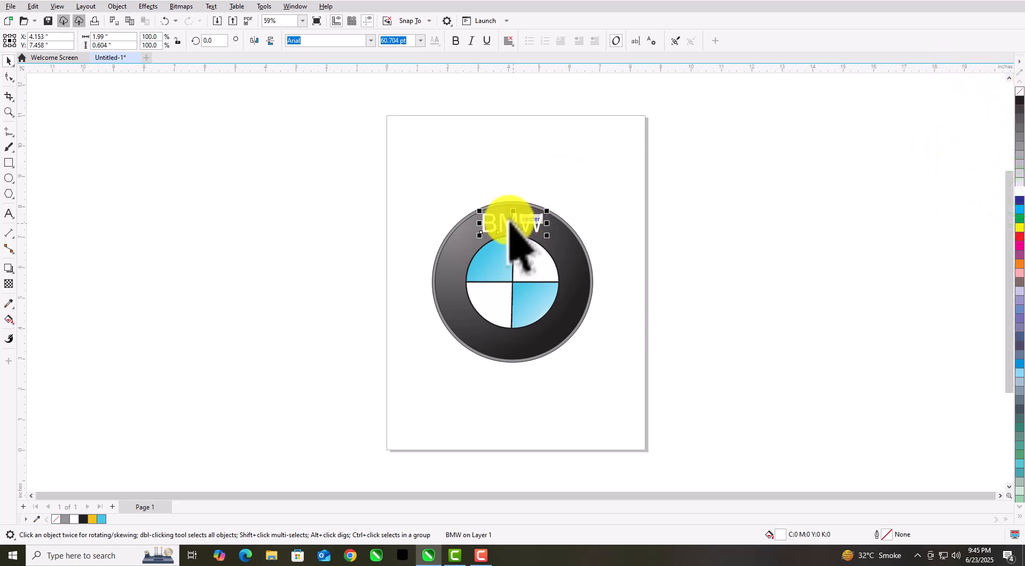
Step: Fit the BMW text to the dark ring's circular path, curved inside the upper part at about -0.875" from the path
{"action": "left_click", "coordinate": [211, 6]}
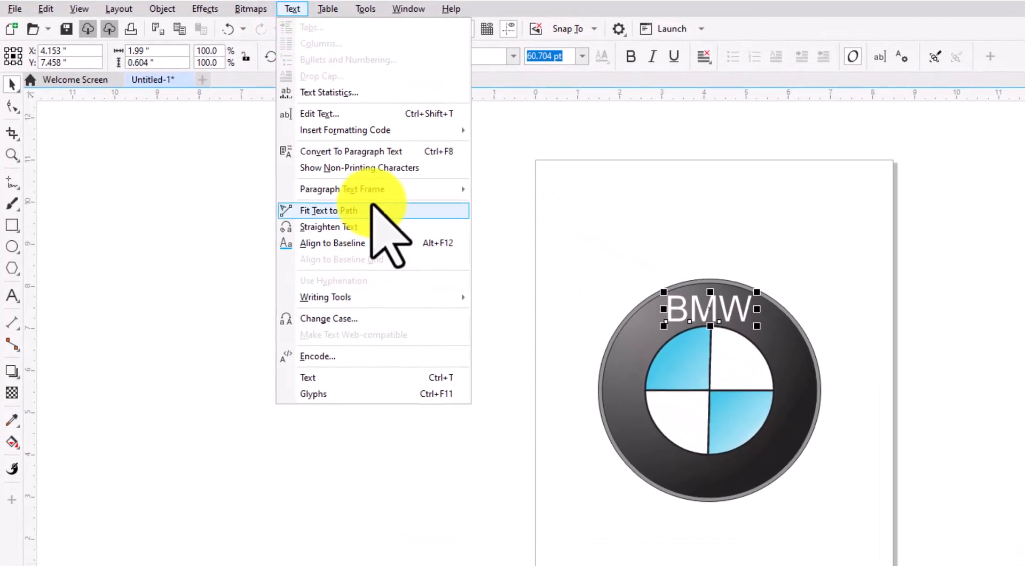
{"action": "left_click", "coordinate": [384, 215]}
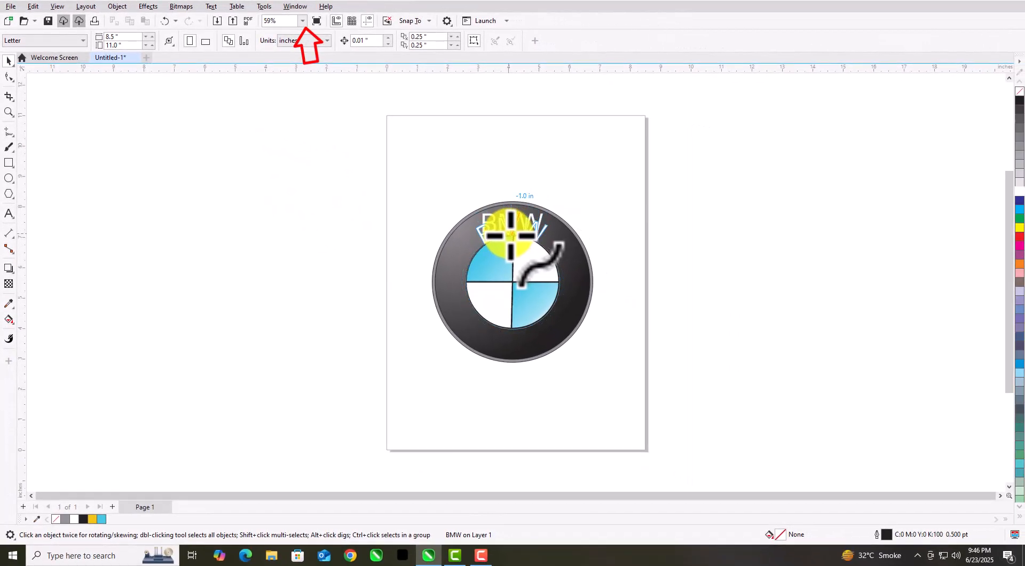
{"action": "left_click", "coordinate": [510, 234]}
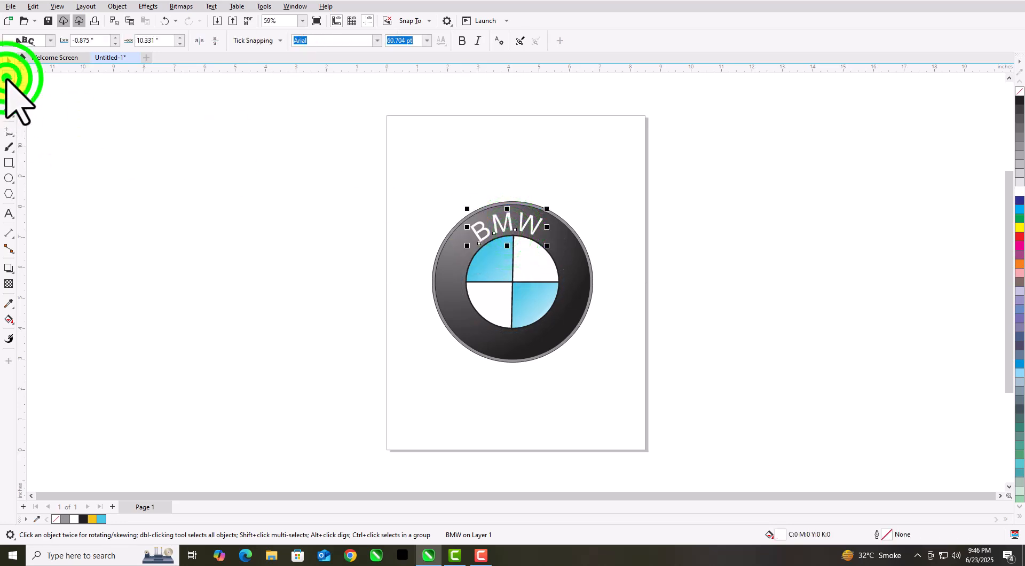
Step: Spread the BMW letters along the ring's arc with the Shape tool, centring the M above the quadrants' vertical dividing line
{"action": "left_click", "coordinate": [8, 77]}
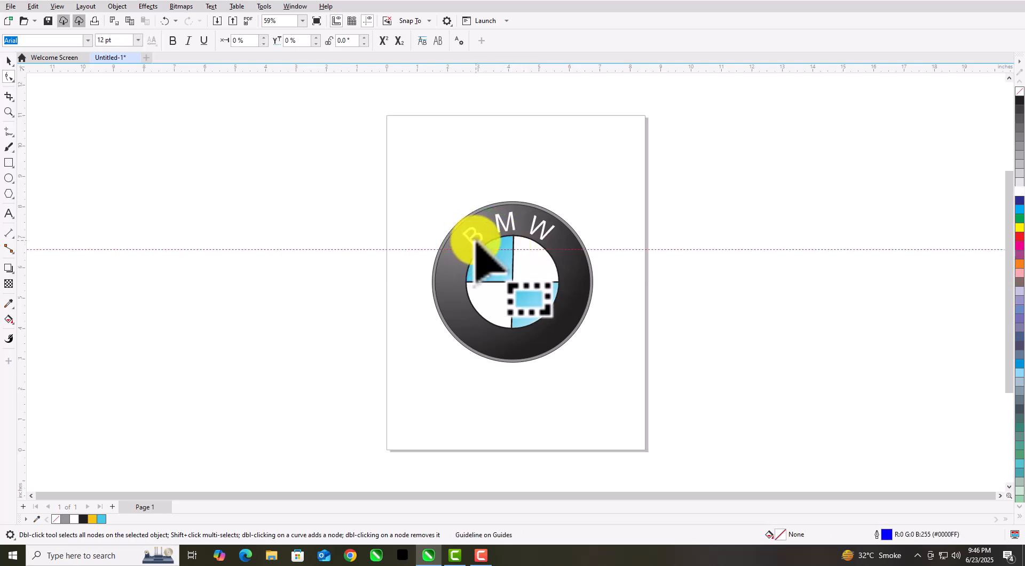
{"action": "left_click", "coordinate": [475, 241]}
{"action": "left_click", "coordinate": [9, 77]}
{"action": "left_click", "coordinate": [507, 221]}
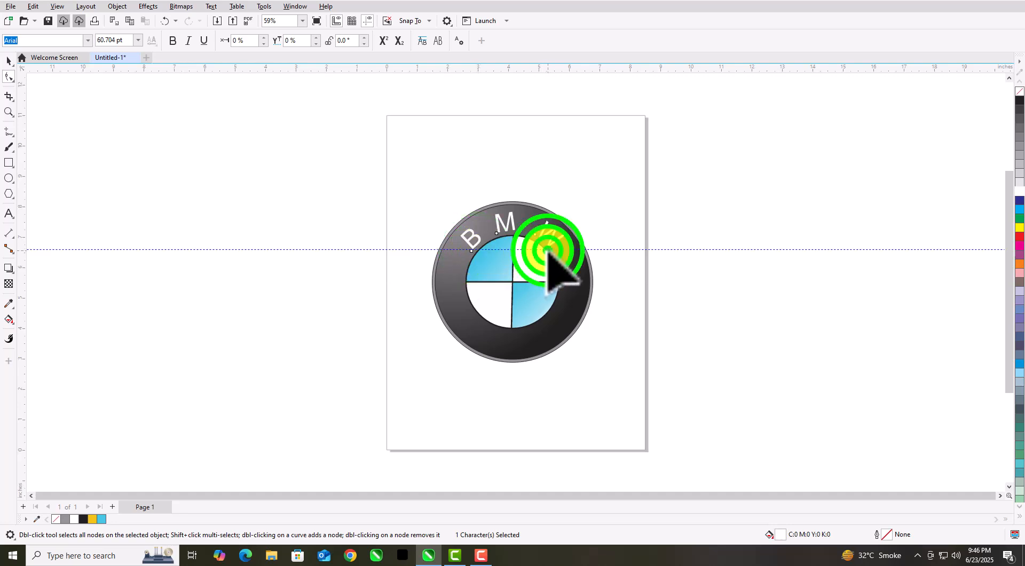
{"action": "left_click", "coordinate": [523, 239]}
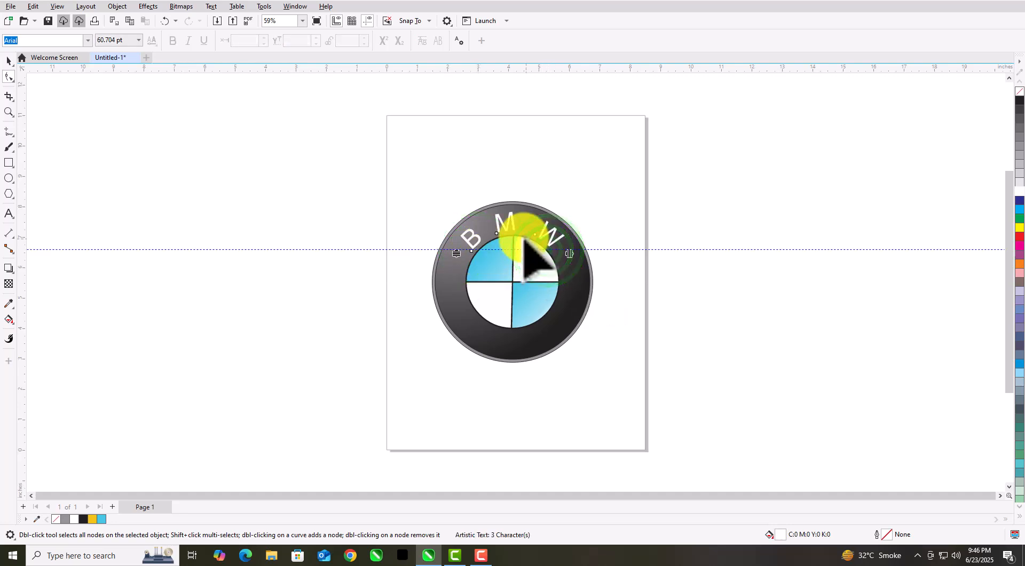
{"action": "left_click", "coordinate": [497, 234]}
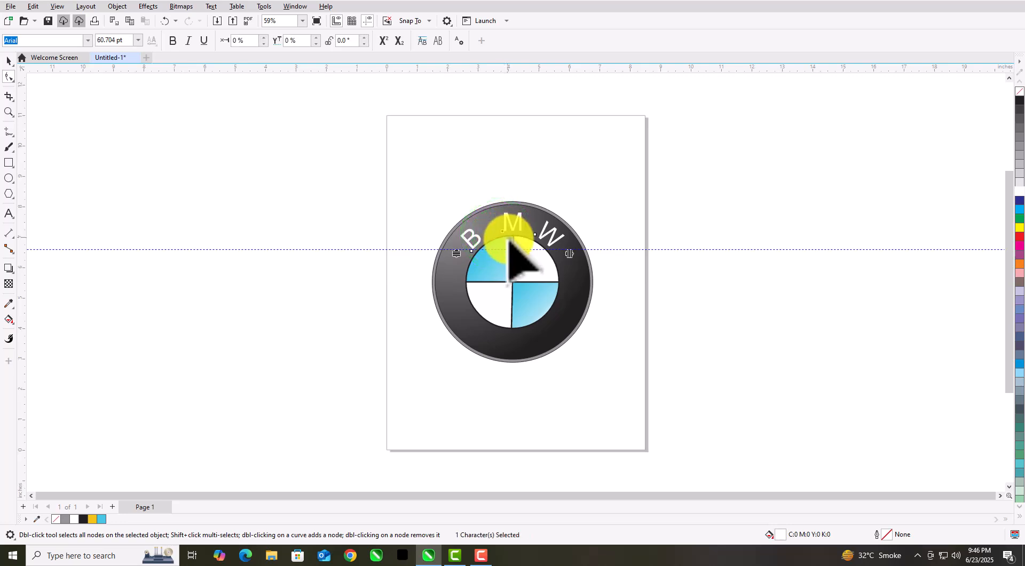
{"action": "left_click", "coordinate": [491, 15]}
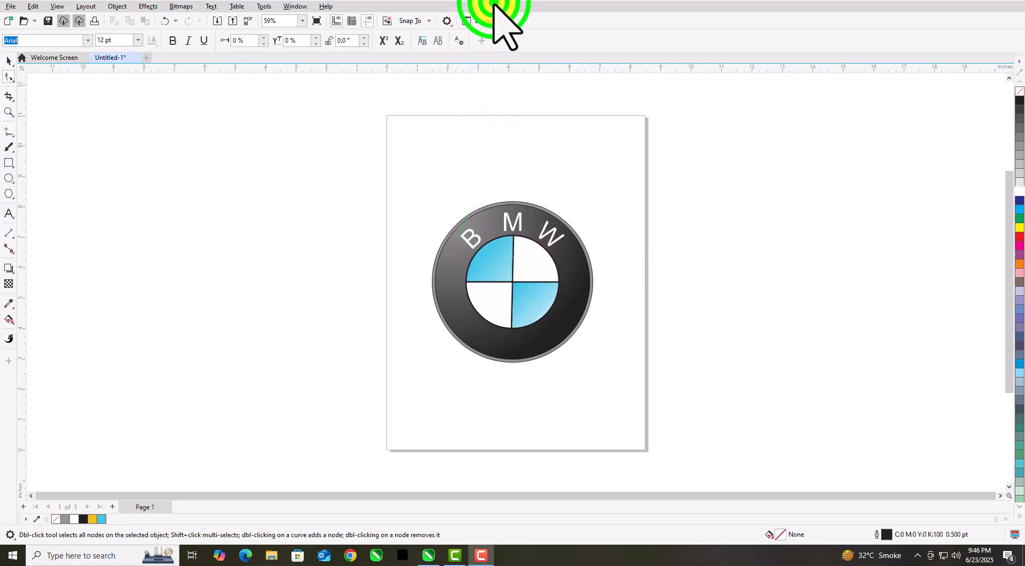